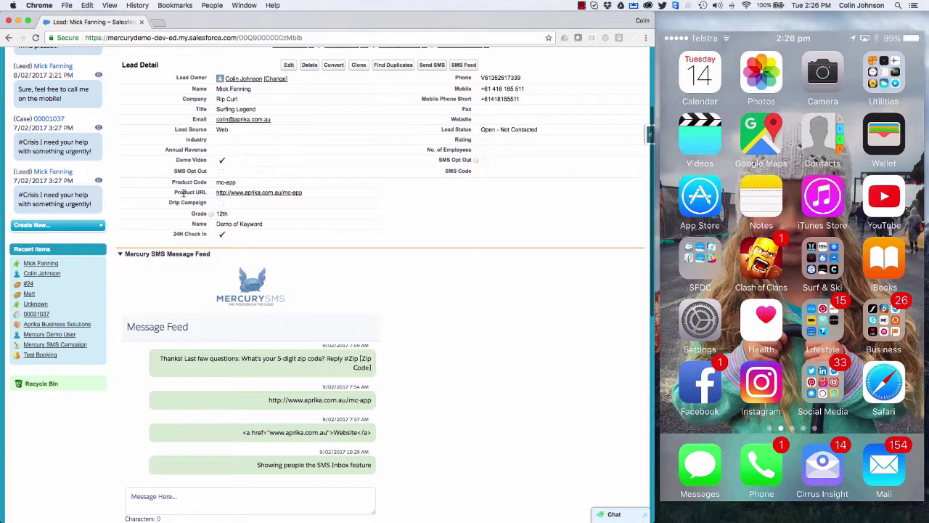
# Send the lead an SMS from the message feed, greeting them by first name and asking "how are you going today?"
pyautogui.scroll(-5, 175, 254)
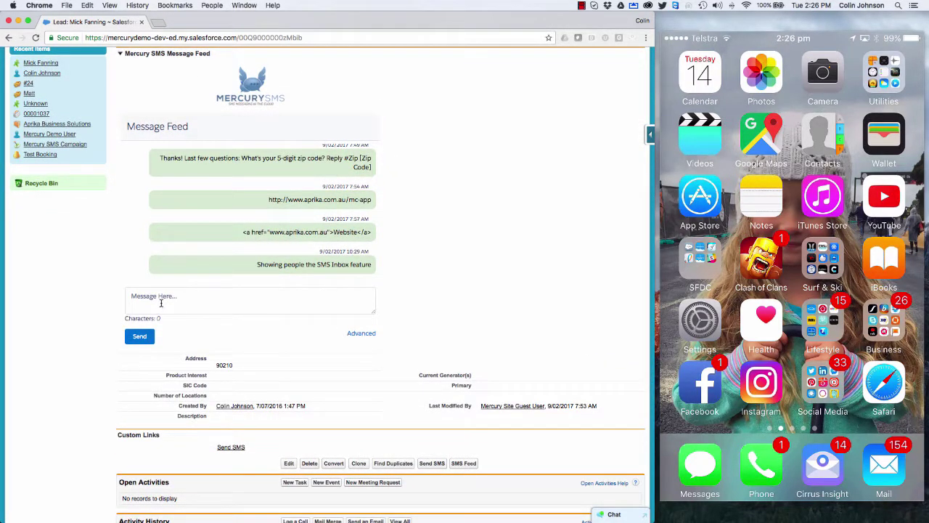
pyautogui.click(161, 303)
pyautogui.write('Hey Mick, how are you going today?')
pyautogui.click(135, 339)
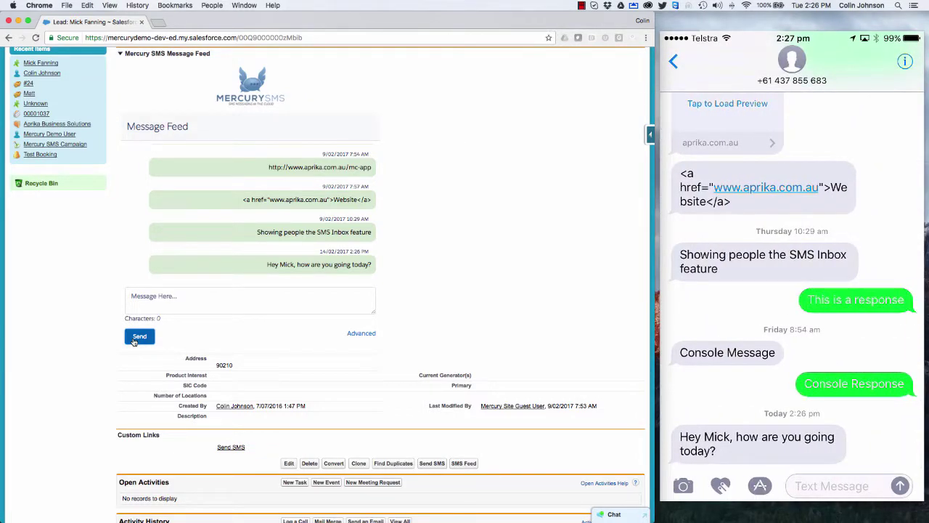
# Go to the Home page and open the task detail of the newest message in the SMS Inbox
pyautogui.scroll(5, 79, 326)
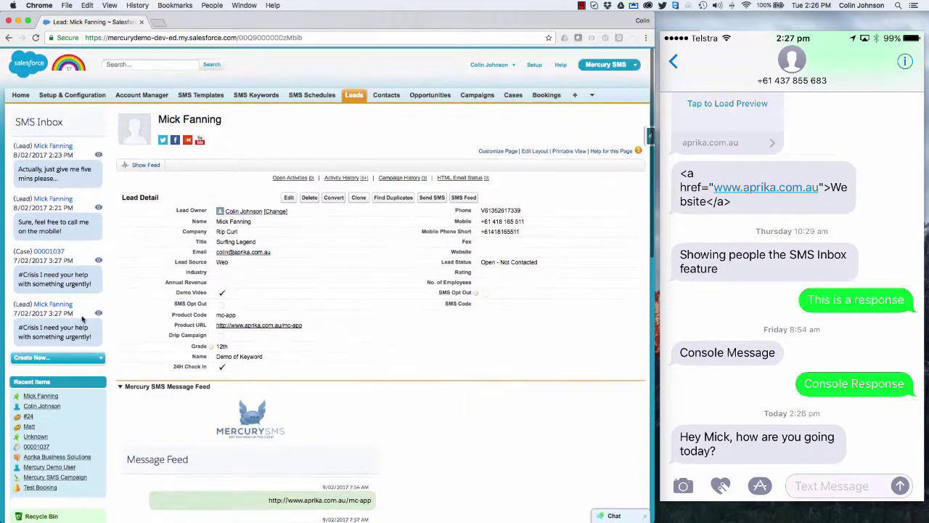
pyautogui.click(21, 94)
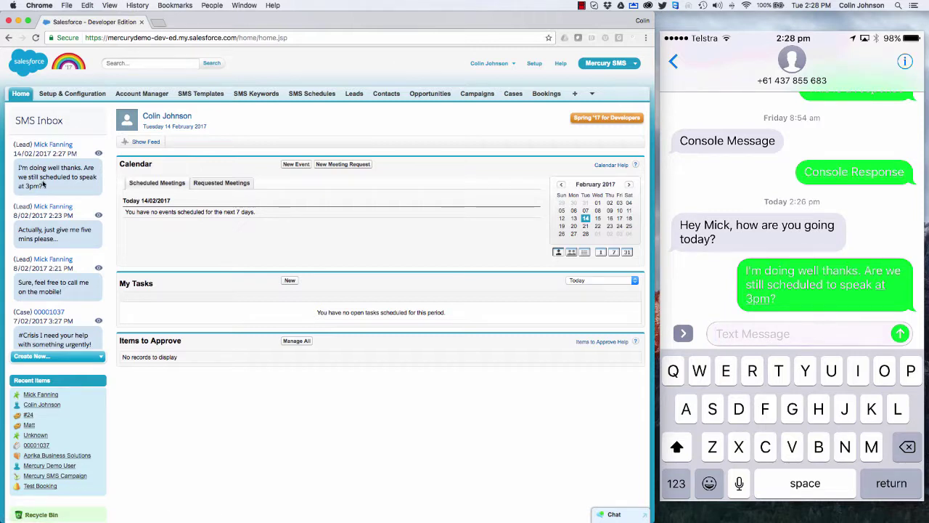
pyautogui.click(99, 155)
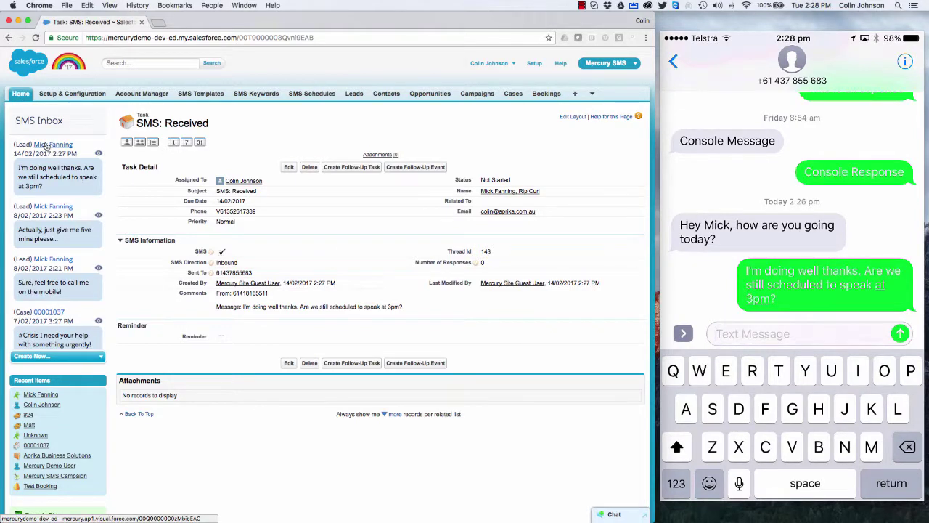
# Open the lead linked to the newest inbox message and send the reply "Yep, speak soon!" from its message feed
pyautogui.click(45, 146)
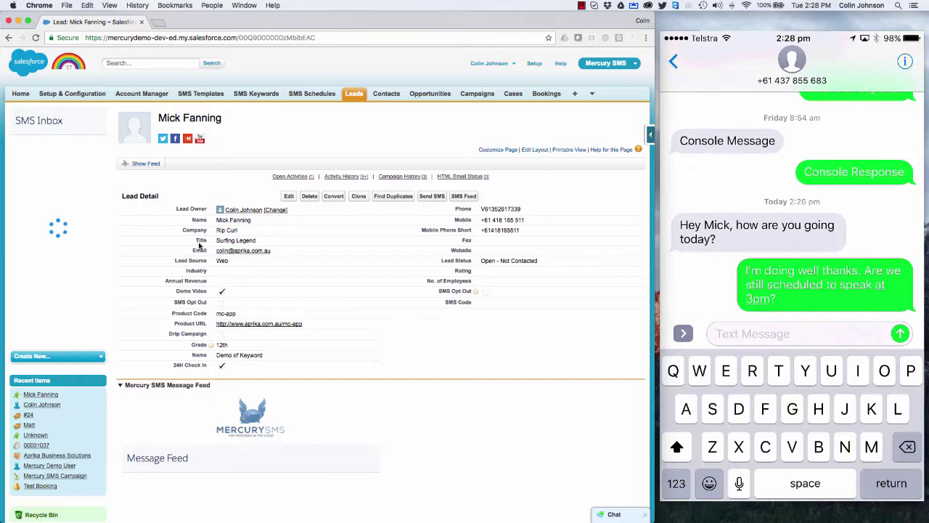
pyautogui.scroll(-5, 200, 245)
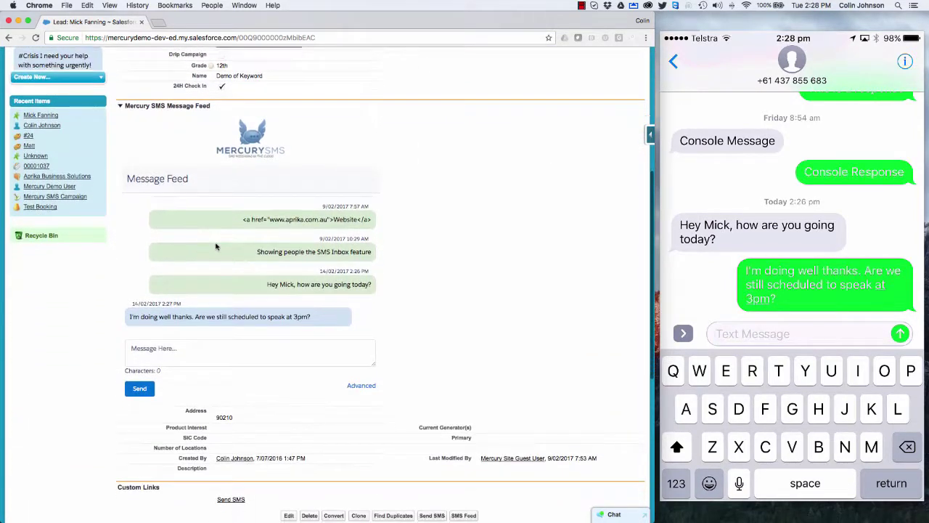
pyautogui.click(149, 352)
pyautogui.write('Yep, speak soon!')
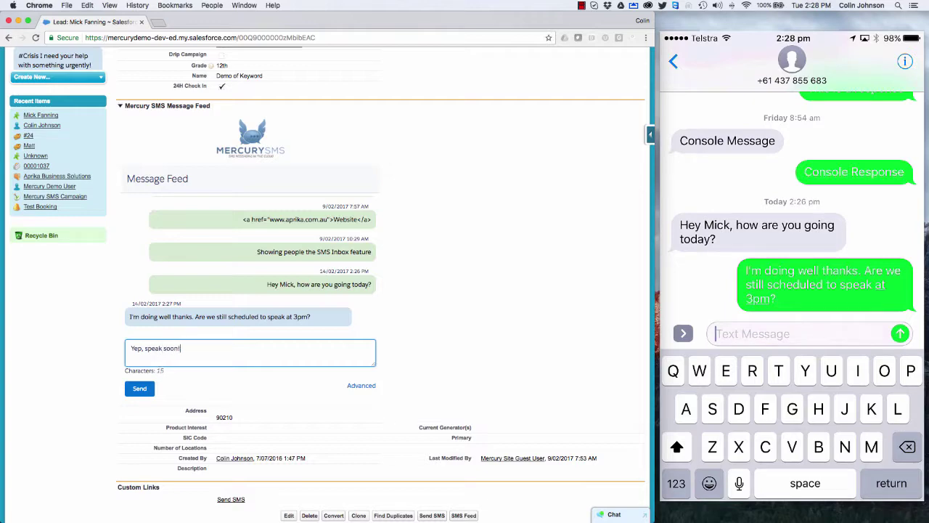
pyautogui.click(138, 392)
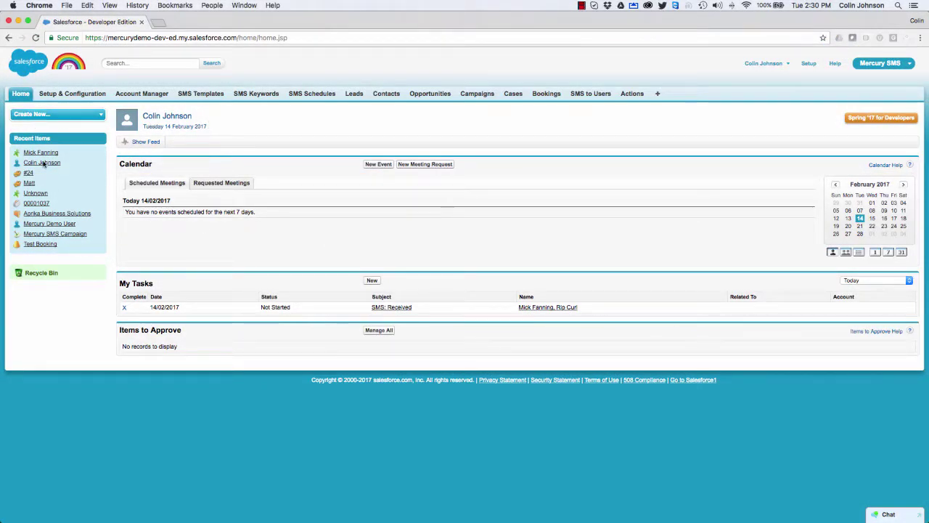
# Open the DE Default home page layout for editing from the Home customization settings in Setup
pyautogui.moveTo(46, 240)
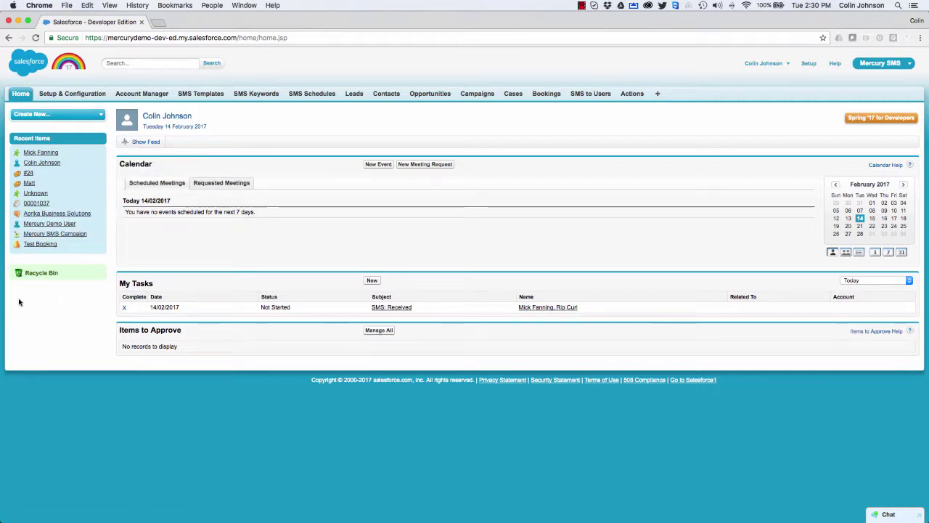
pyautogui.click(810, 64)
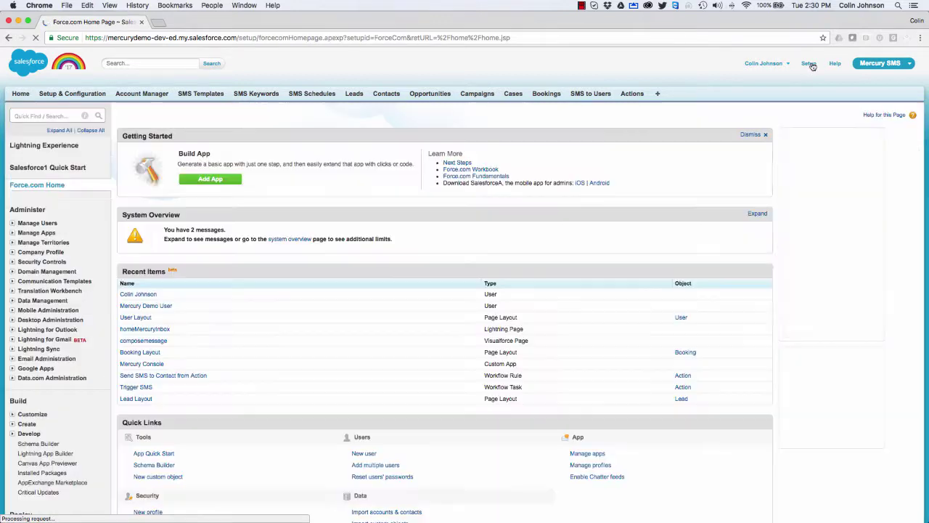
pyautogui.click(12, 415)
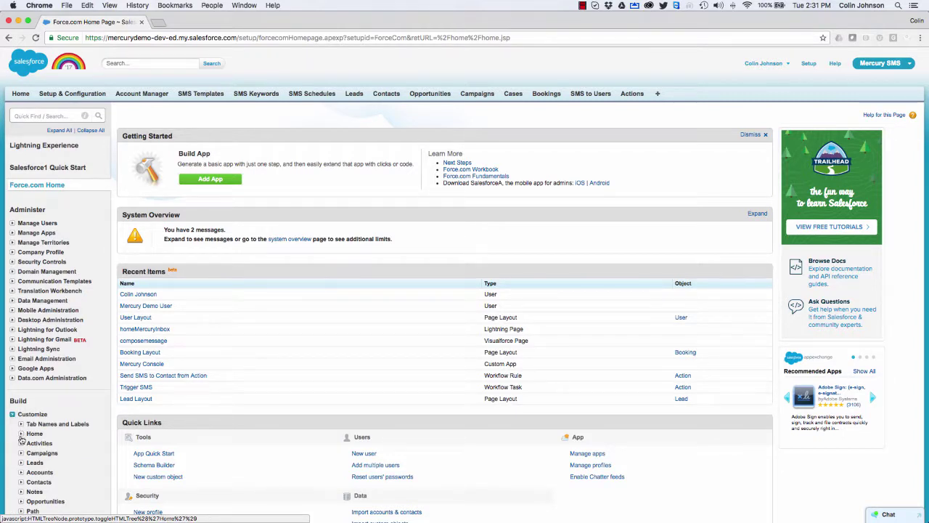
pyautogui.click(20, 433)
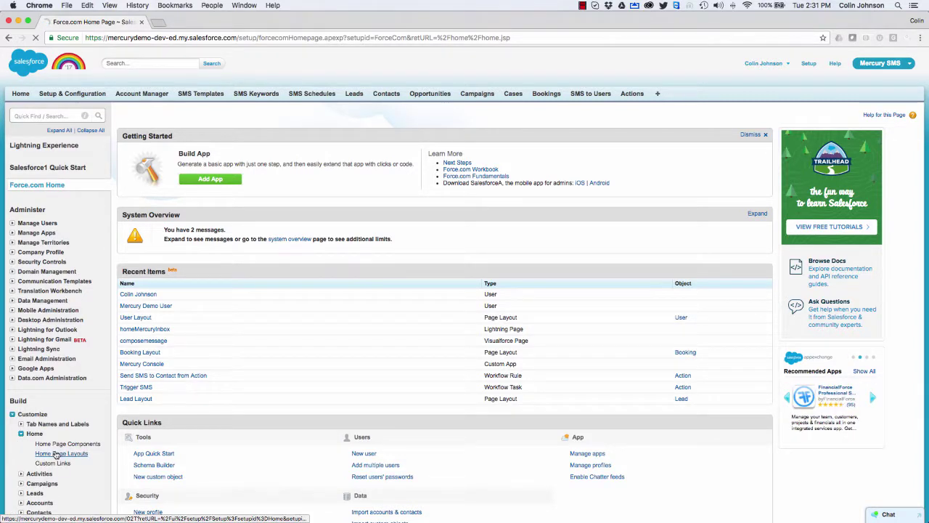
pyautogui.click(57, 454)
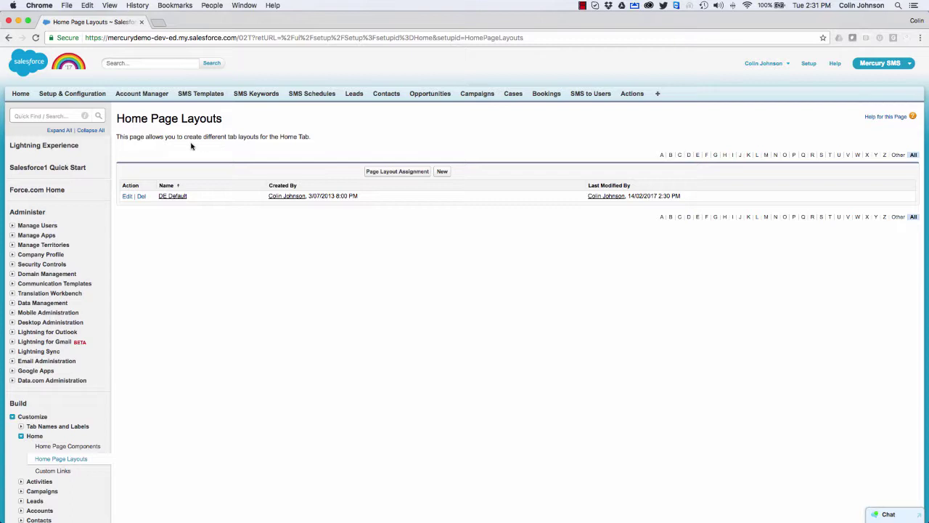
pyautogui.click(127, 197)
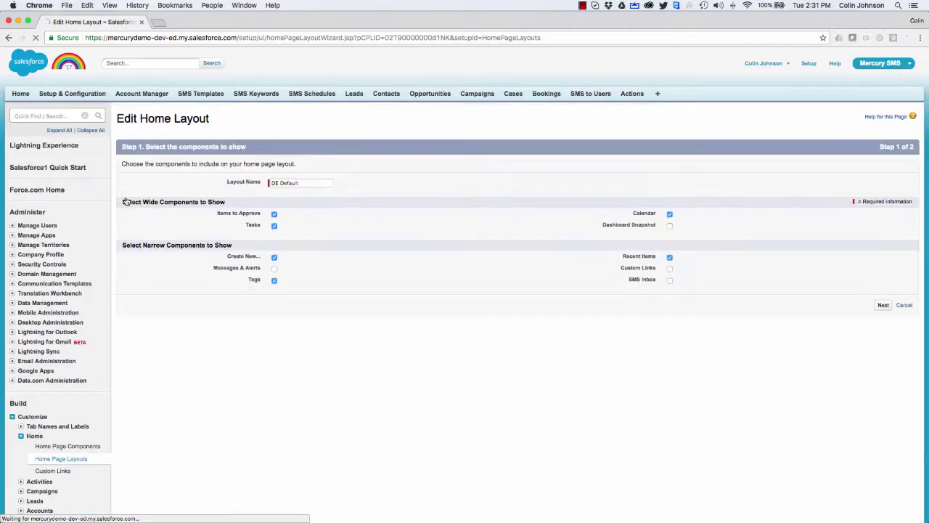
# Add the SMS Inbox component to the DE Default layout, place it first in the narrow column, and save
pyautogui.click(670, 280)
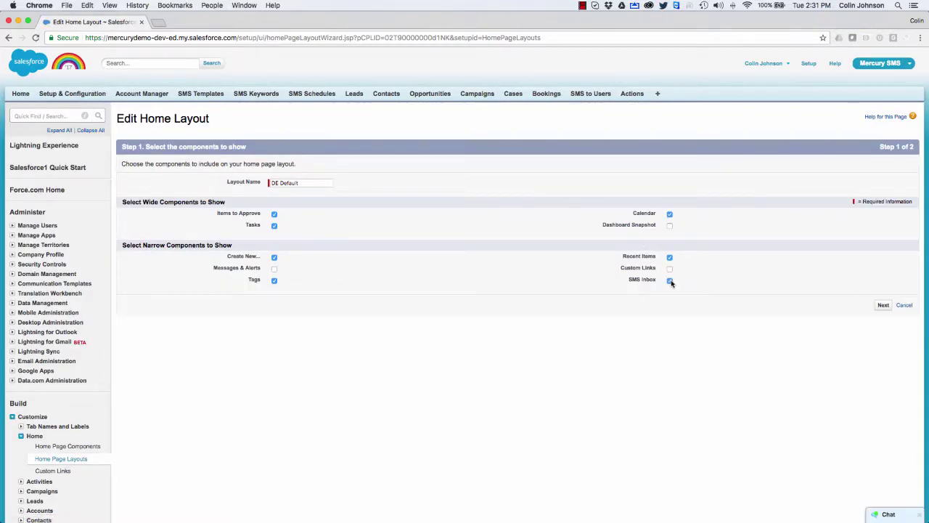
pyautogui.click(883, 305)
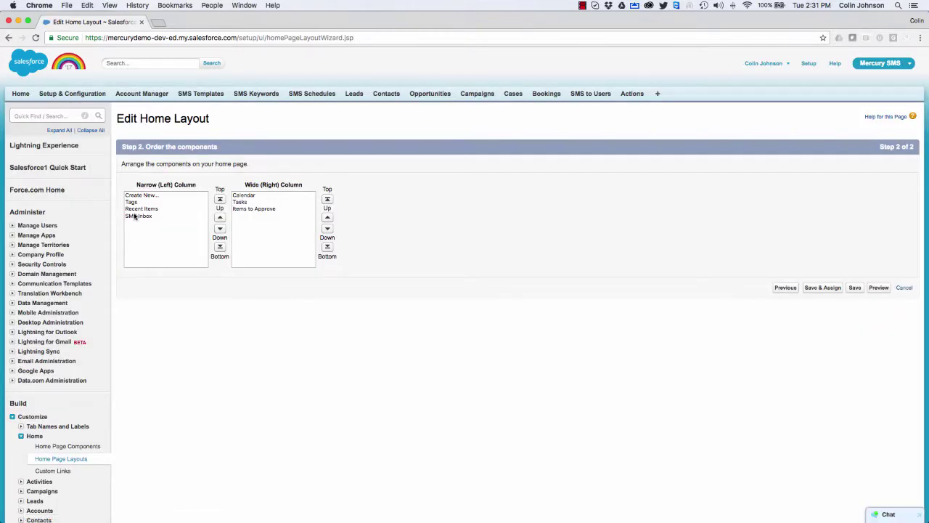
pyautogui.click(137, 217)
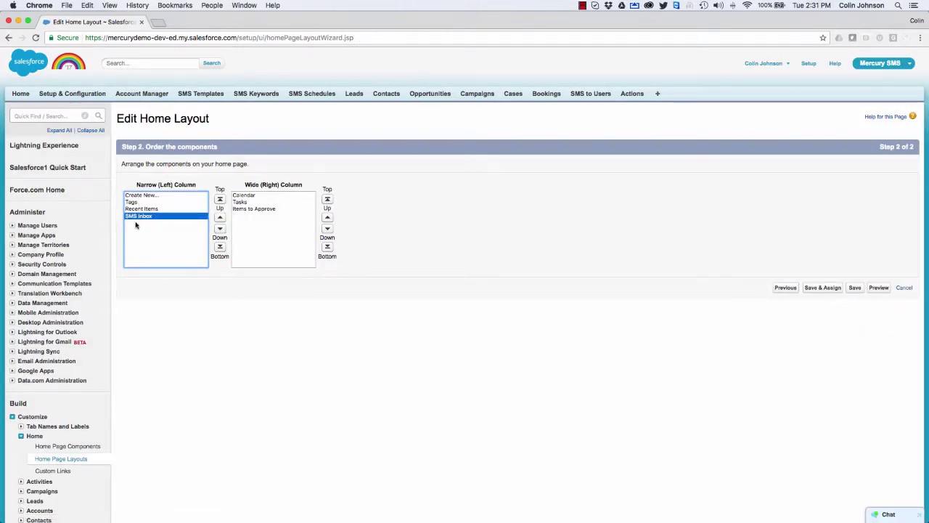
pyautogui.click(219, 198)
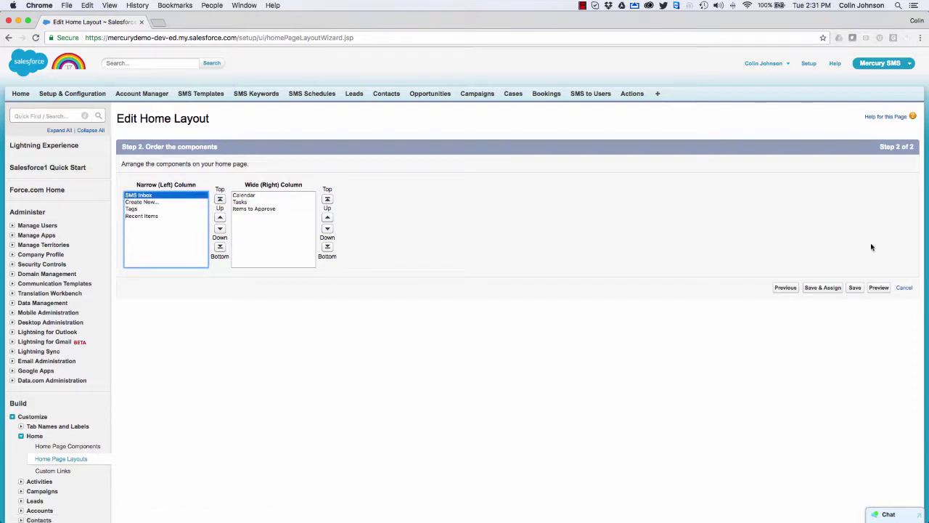
pyautogui.click(855, 288)
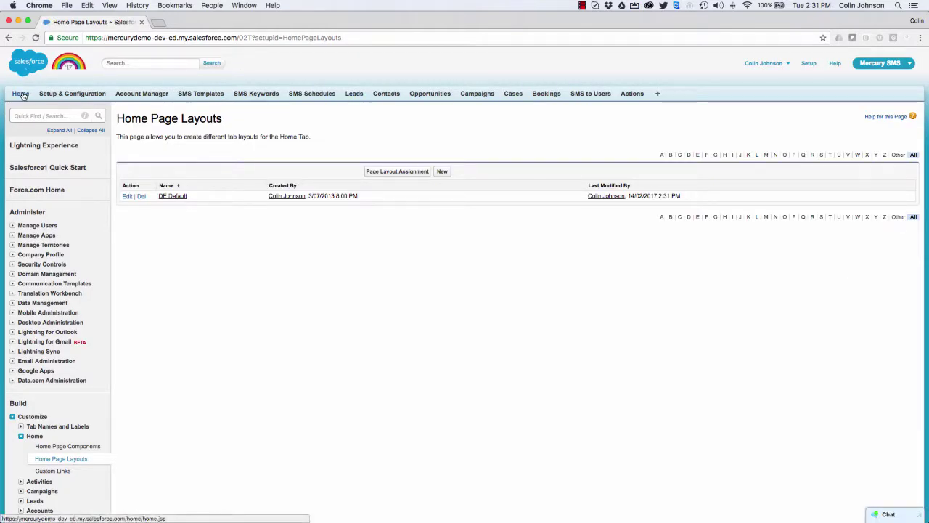
# Check the Home page and the Leads page for the SMS Inbox sidebar component
pyautogui.click(21, 95)
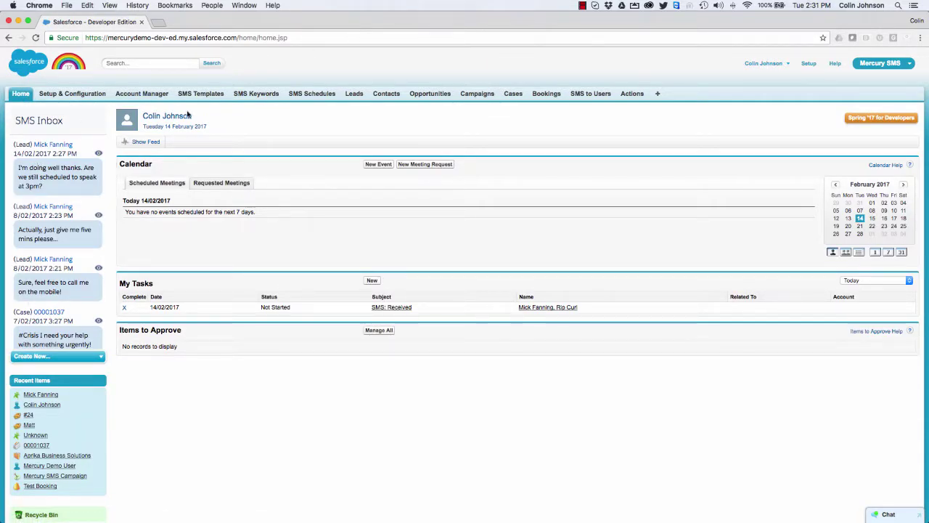
pyautogui.click(354, 95)
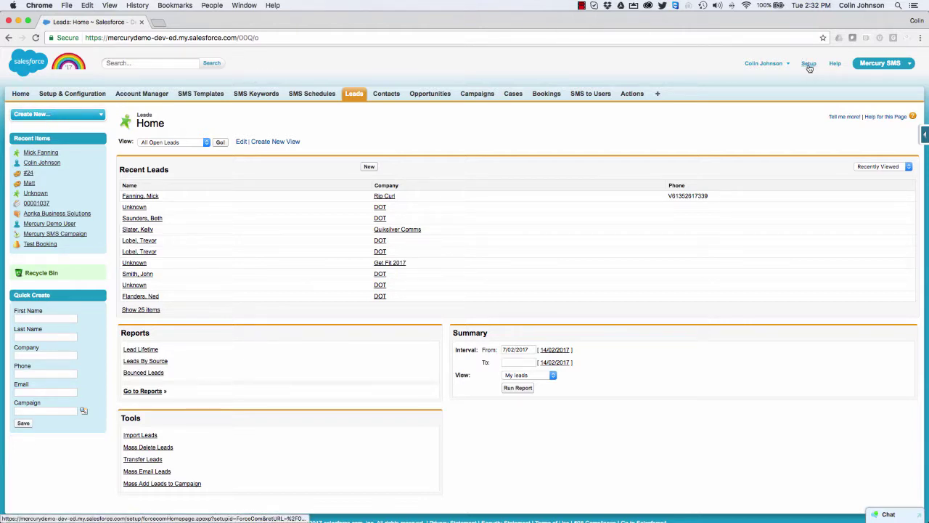
# Enable Show Custom Sidebar Components on All Pages in the organization's User Interface settings and save
pyautogui.click(809, 64)
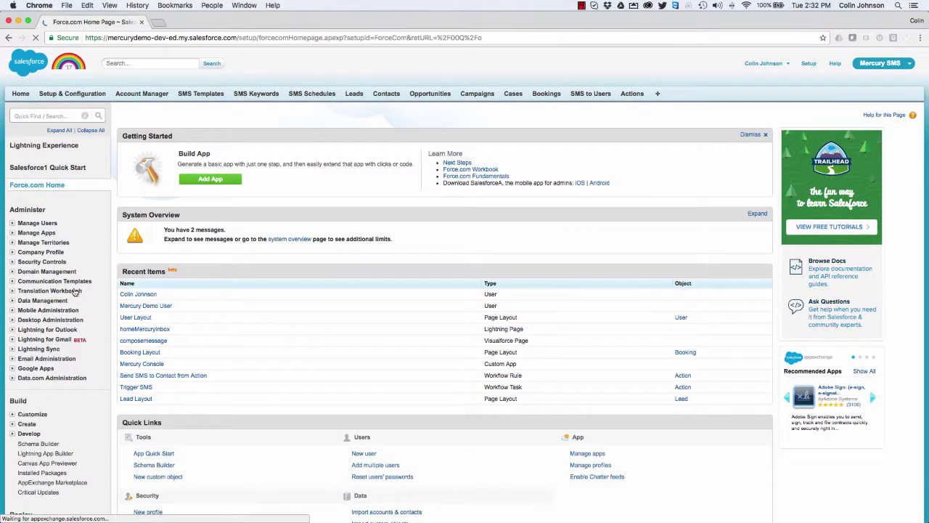
pyautogui.scroll(-2, 26, 329)
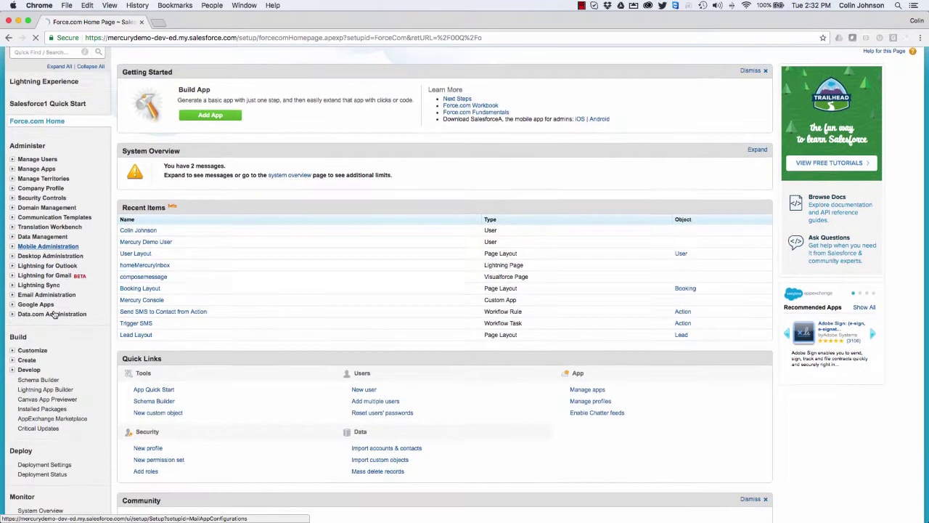
pyautogui.click(11, 350)
pyautogui.scroll(-10, 11, 354)
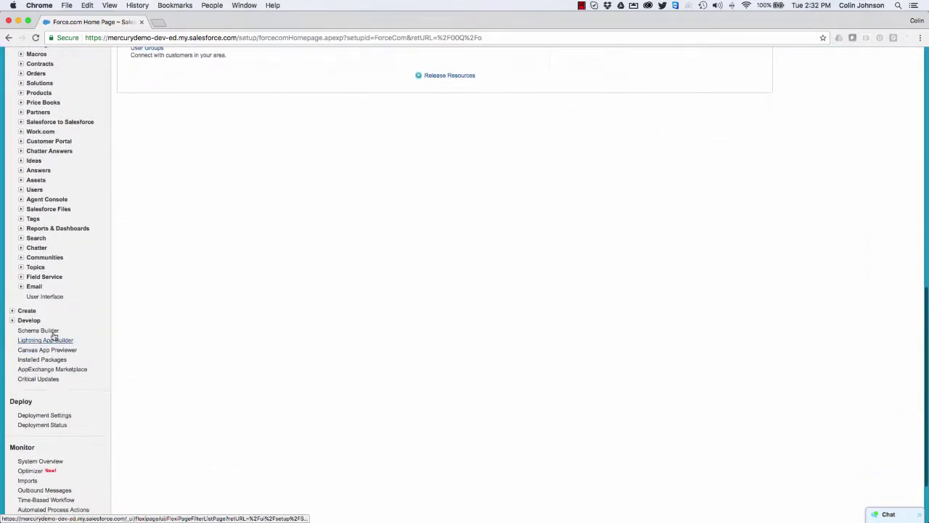
pyautogui.click(34, 298)
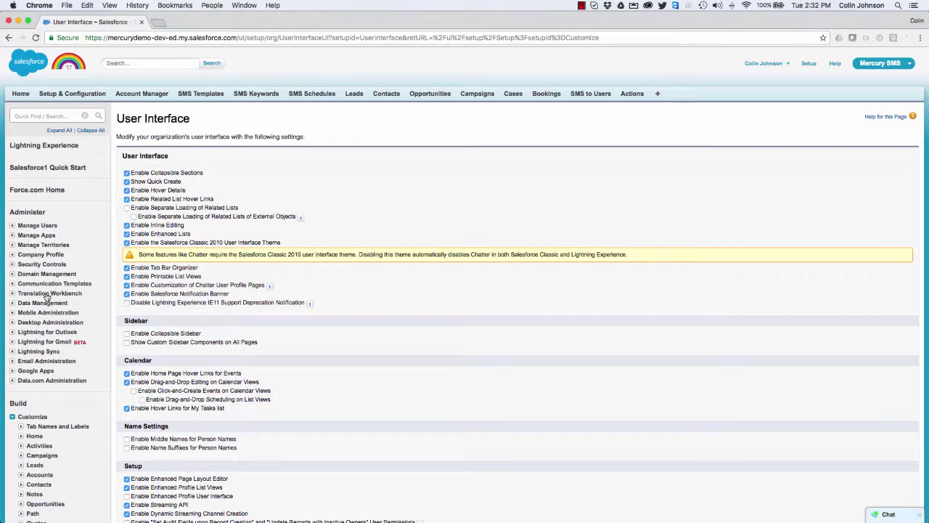
pyautogui.click(126, 343)
pyautogui.scroll(-5, 254, 344)
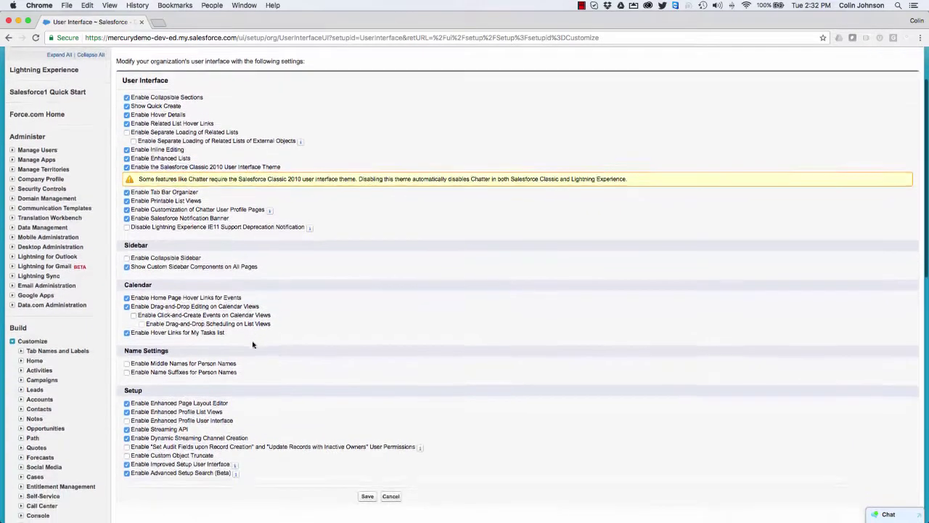
pyautogui.click(367, 371)
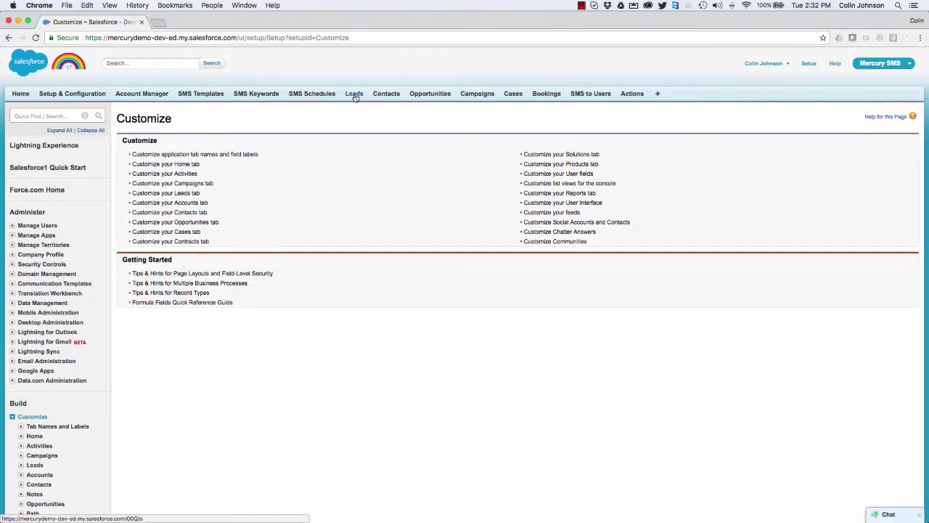
# Check the sidebar for the SMS Inbox on the Leads page, the Contacts page and the first recent contact's record, and return to Home
pyautogui.click(355, 94)
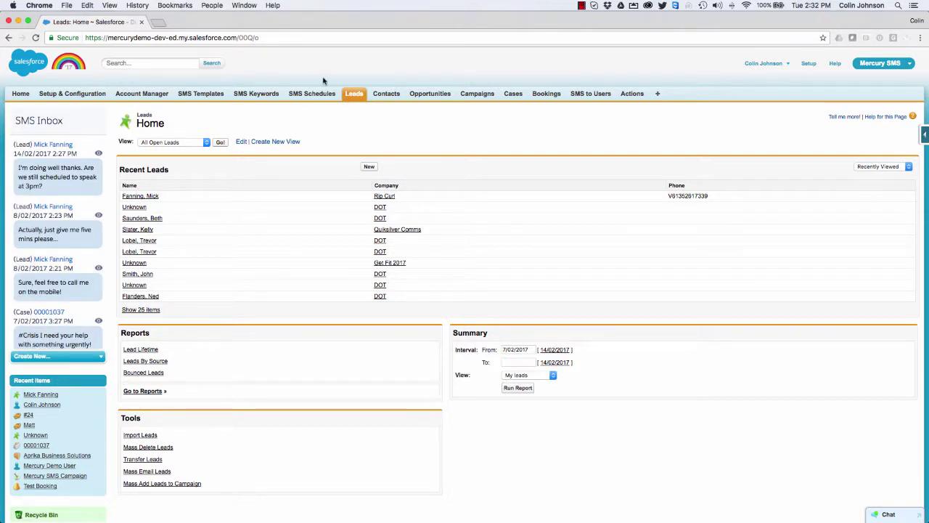
pyautogui.click(387, 95)
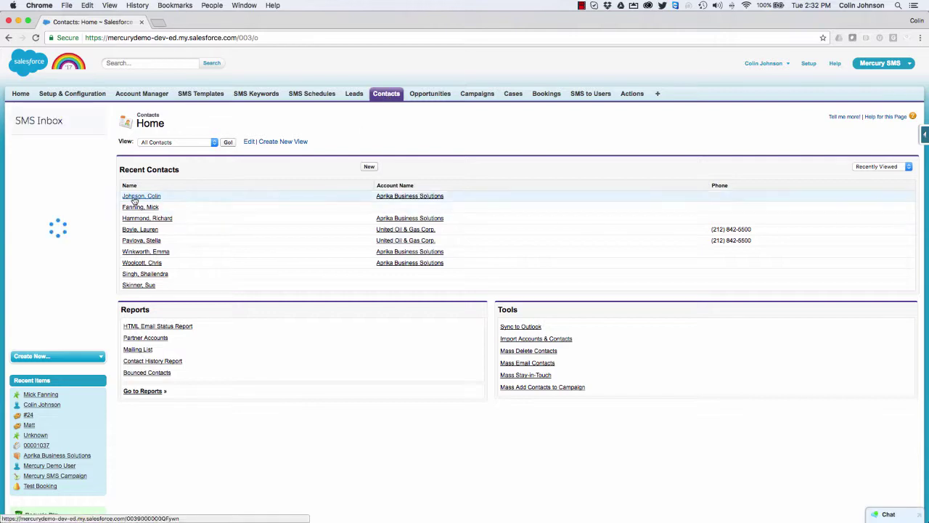
pyautogui.click(135, 198)
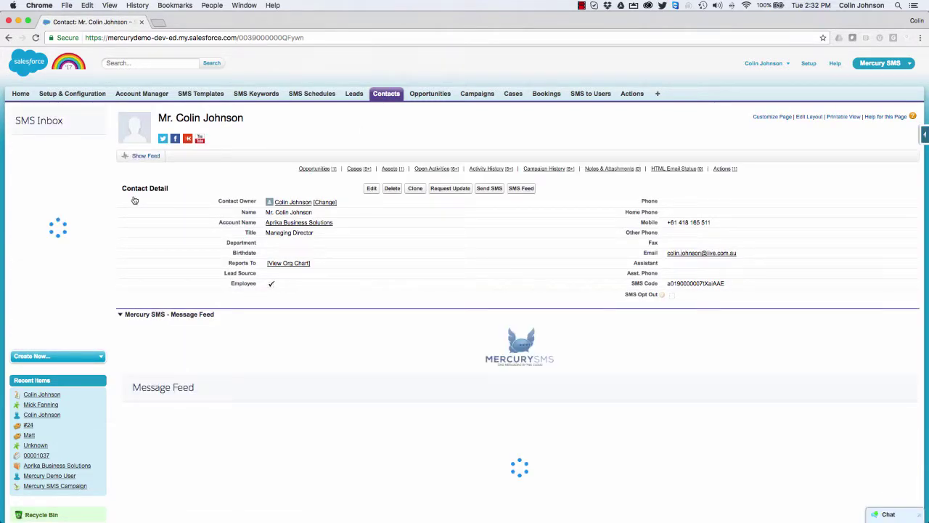
pyautogui.click(22, 95)
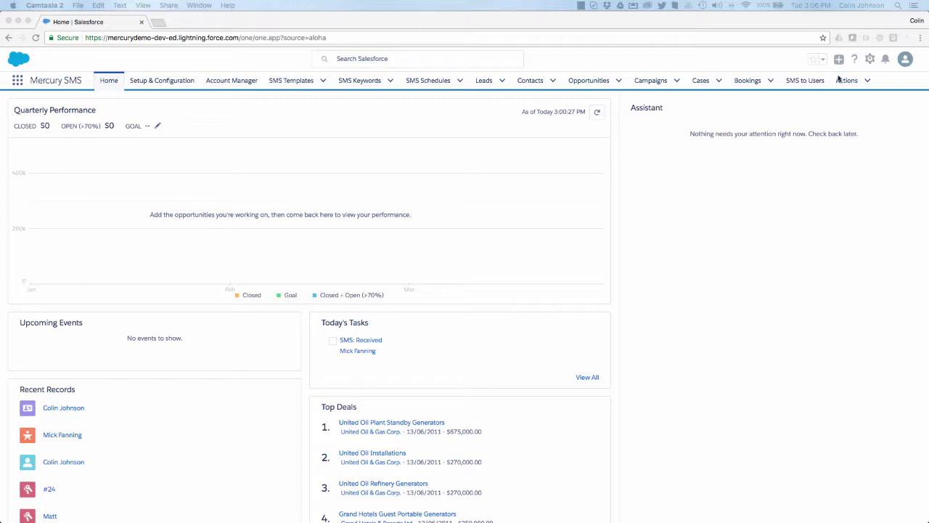
# Open the Lightning App Builder from the User Interface section of the full Lightning Setup
pyautogui.click(870, 61)
pyautogui.click(871, 61)
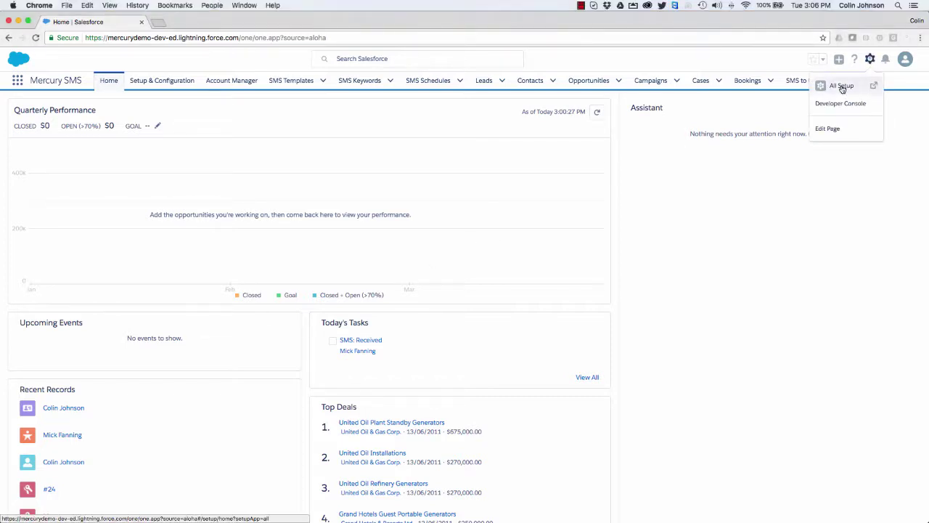
pyautogui.click(840, 88)
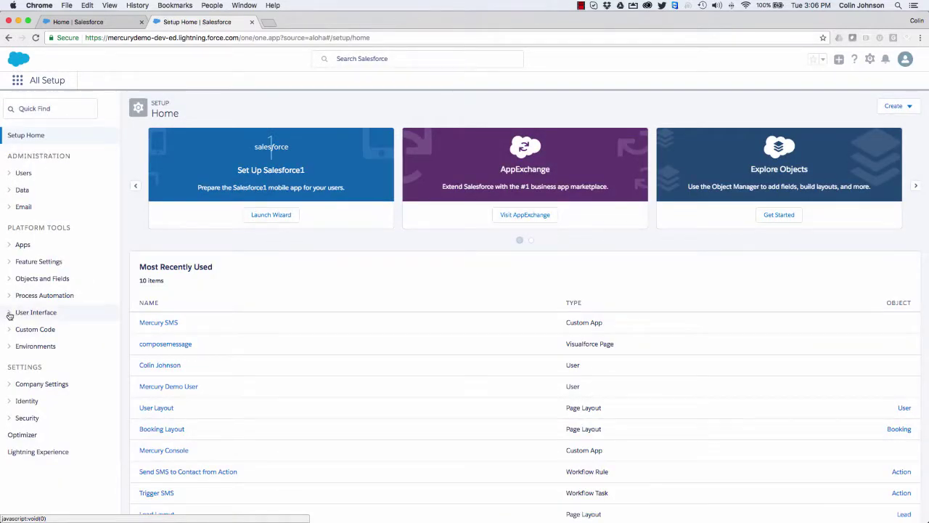
pyautogui.click(10, 313)
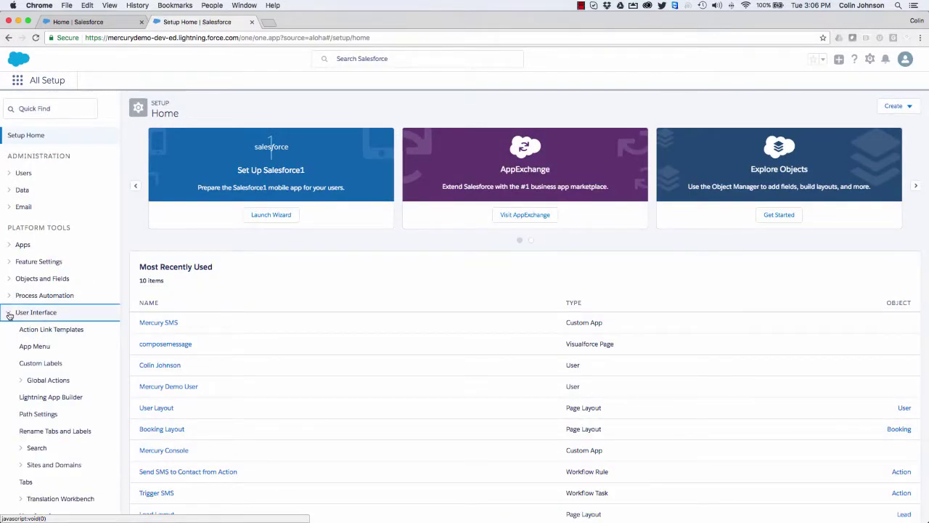
pyautogui.click(47, 398)
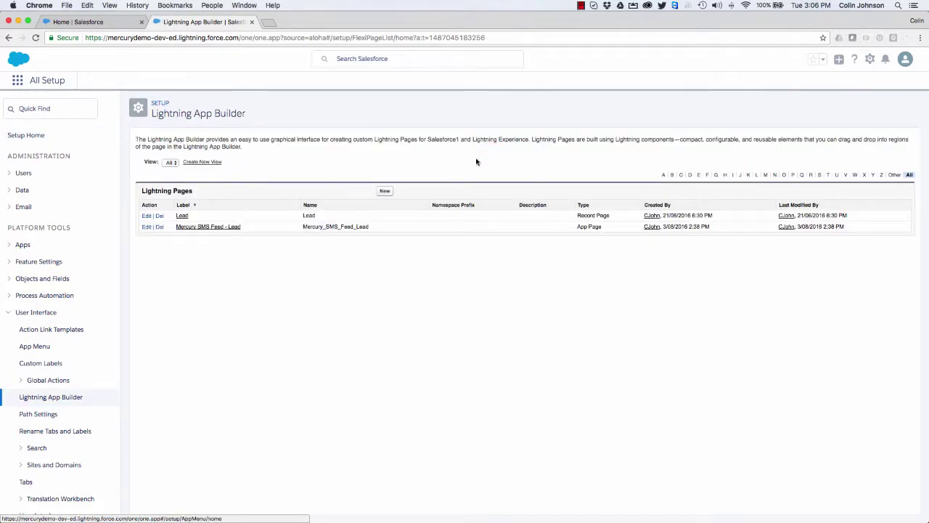
# Create a Lightning Home Page labelled homeMercuryInbox using the Standard Home Page template
pyautogui.click(385, 192)
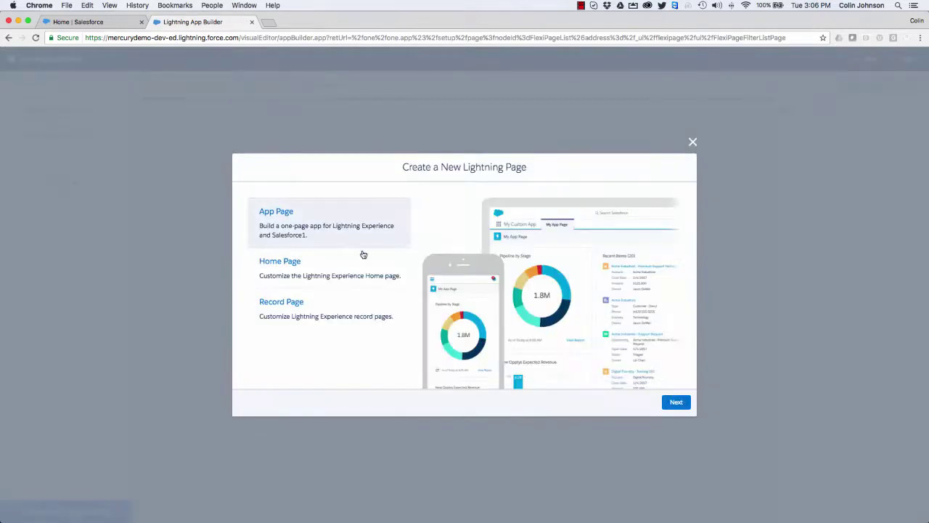
pyautogui.click(308, 270)
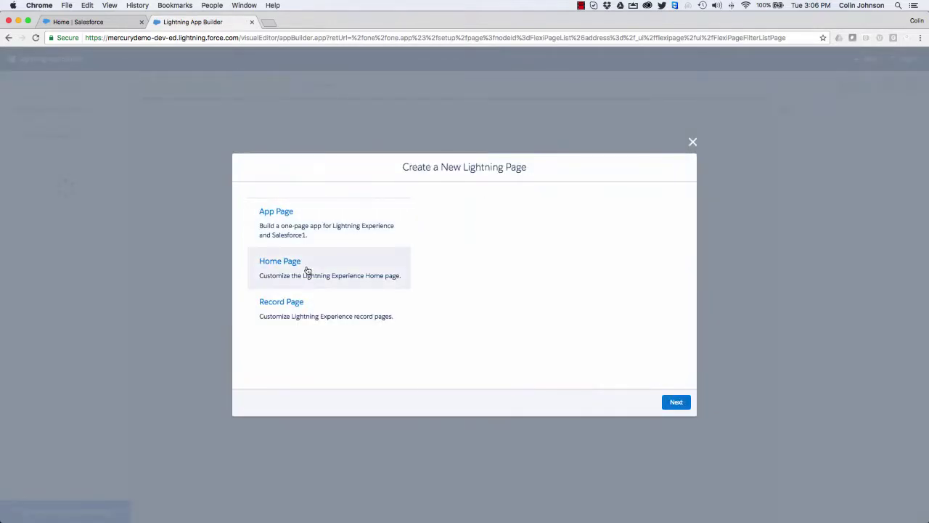
pyautogui.click(675, 402)
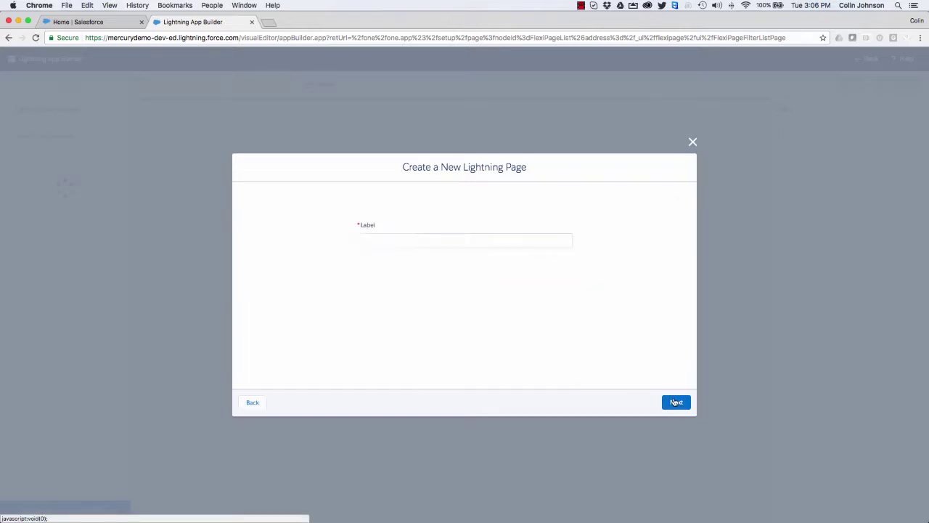
pyautogui.write('homeMercuryInbox')
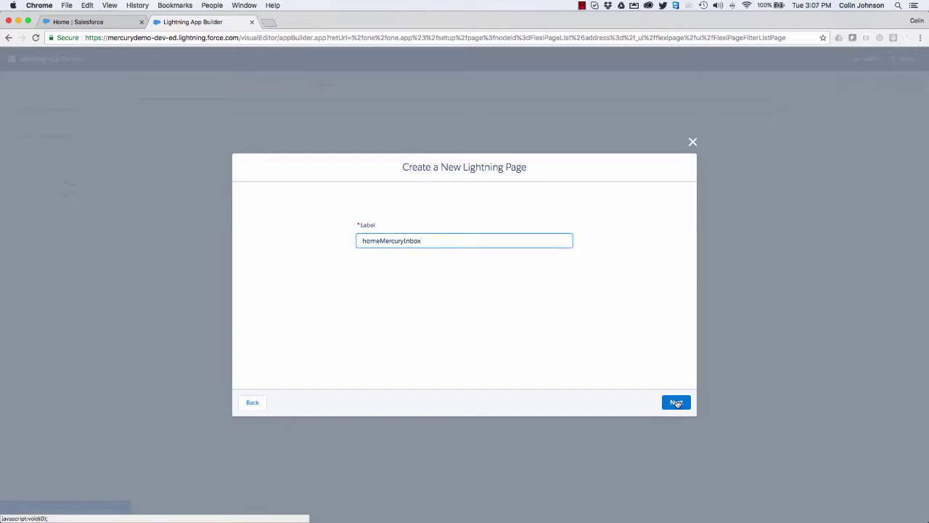
pyautogui.click(676, 403)
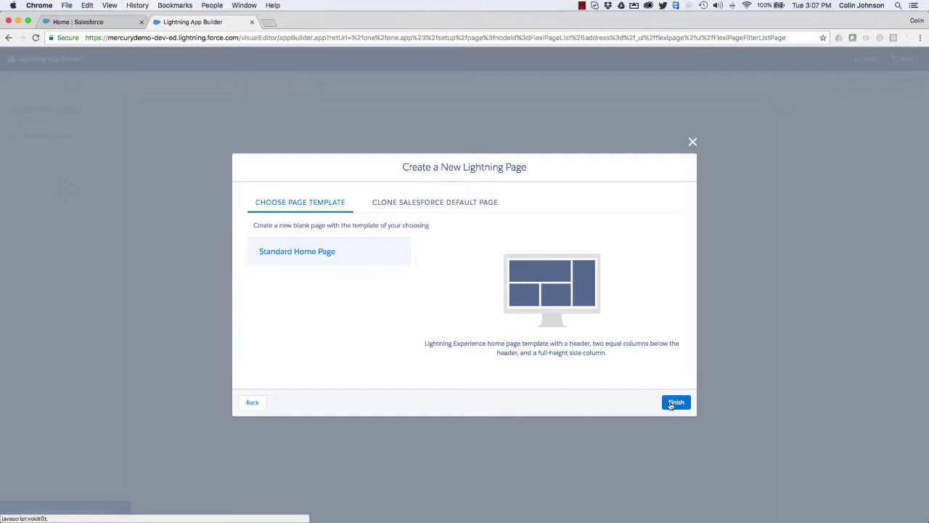
pyautogui.click(674, 403)
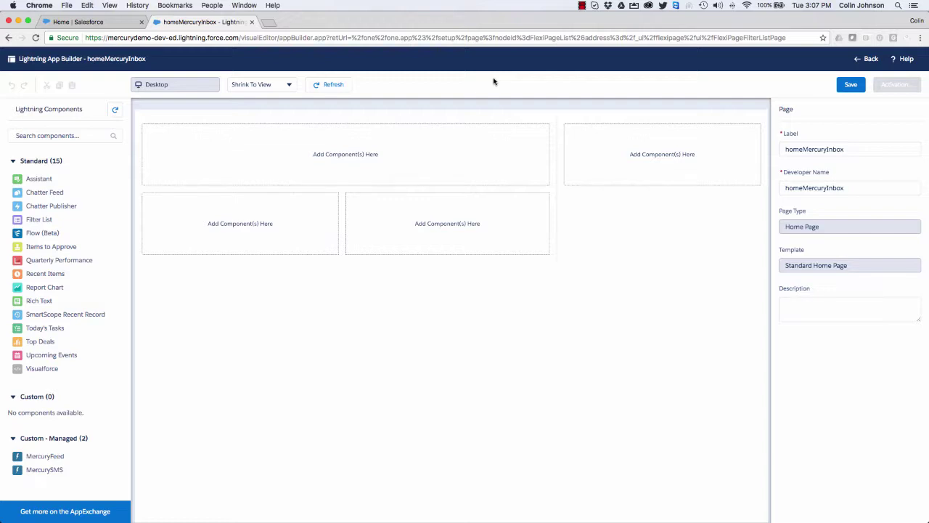
# Add Quarterly Performance to the header, Upcoming Events and Today's Tasks to the two columns below, and MercuryFeed above Assistant in the side column
pyautogui.moveTo(57, 256); pyautogui.dragTo(254, 165)
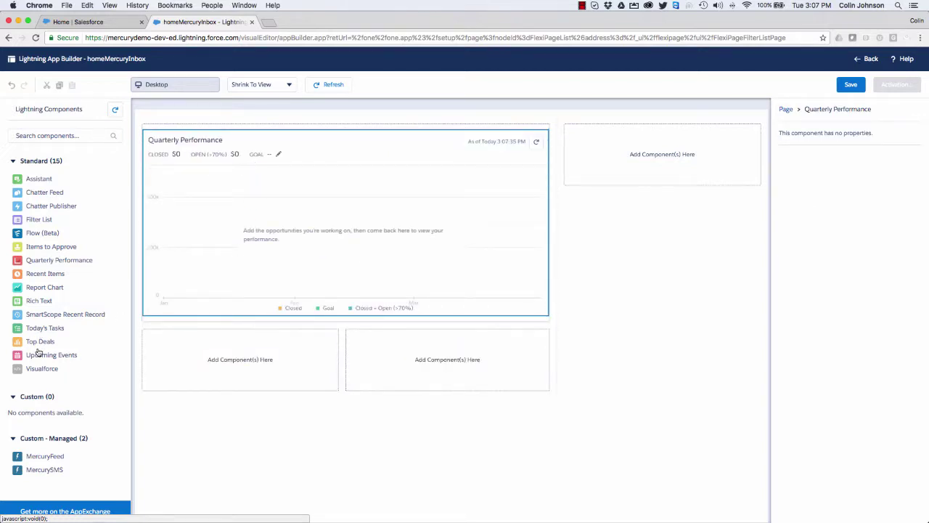
pyautogui.moveTo(42, 355); pyautogui.dragTo(169, 350)
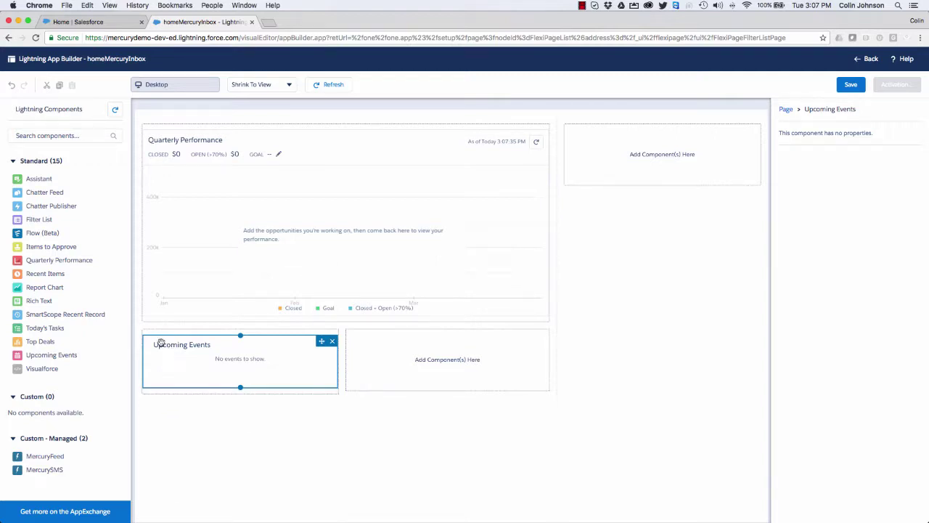
pyautogui.moveTo(31, 330); pyautogui.dragTo(400, 361)
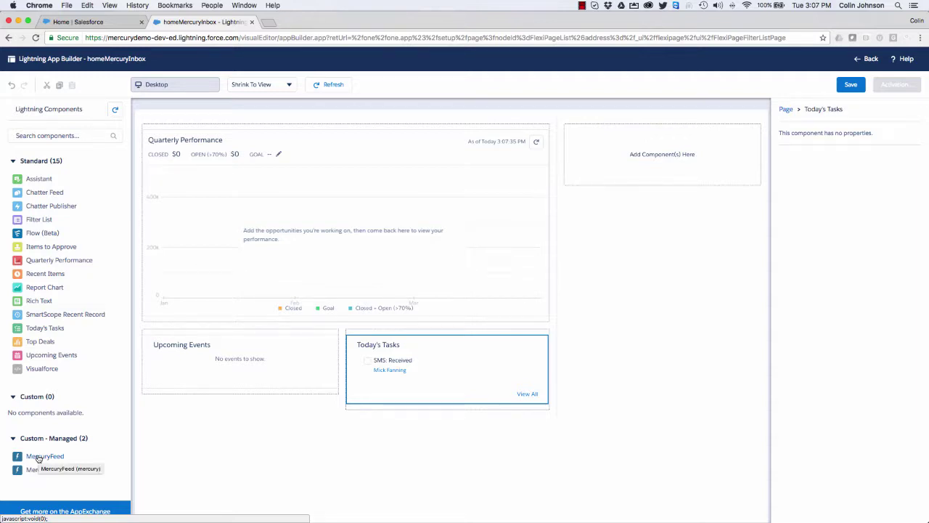
pyautogui.moveTo(38, 457); pyautogui.dragTo(664, 159)
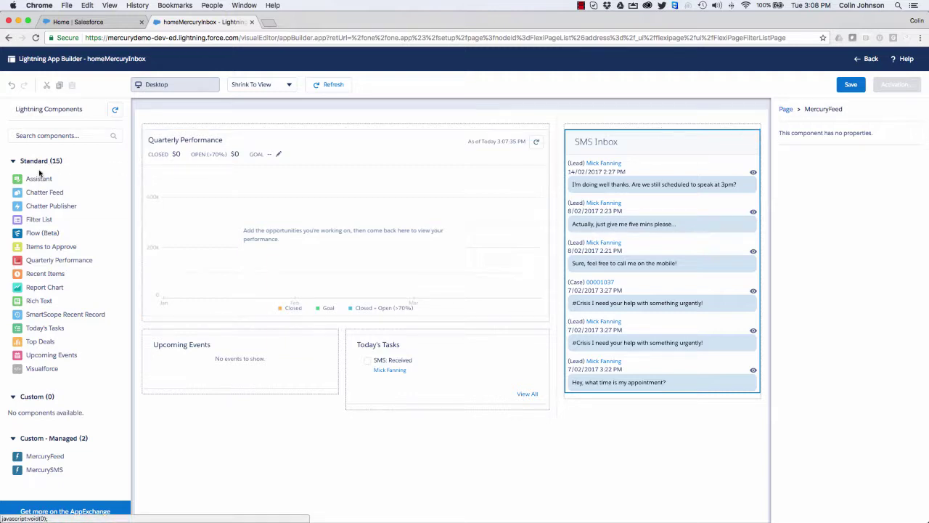
pyautogui.moveTo(27, 178); pyautogui.dragTo(625, 395)
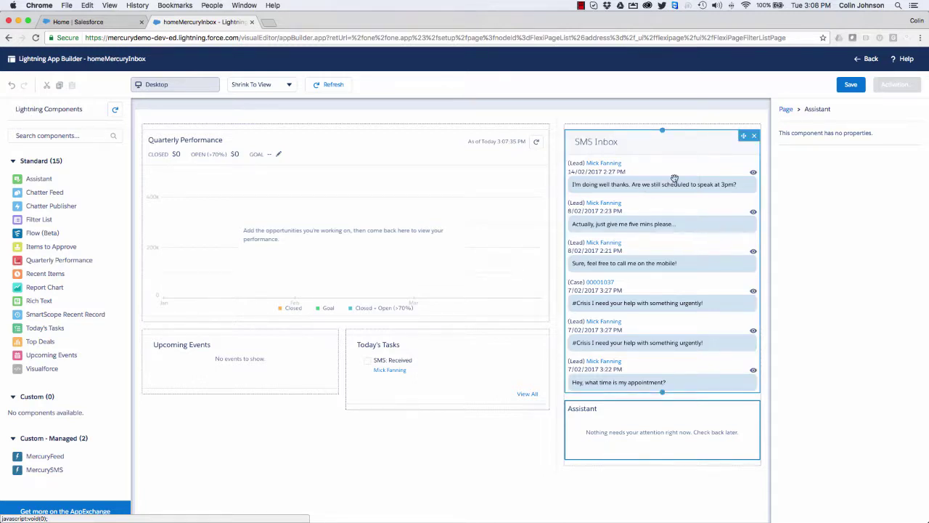
# Save homeMercuryInbox and activate it as the default Home page, reloading the Home page to check it
pyautogui.click(852, 85)
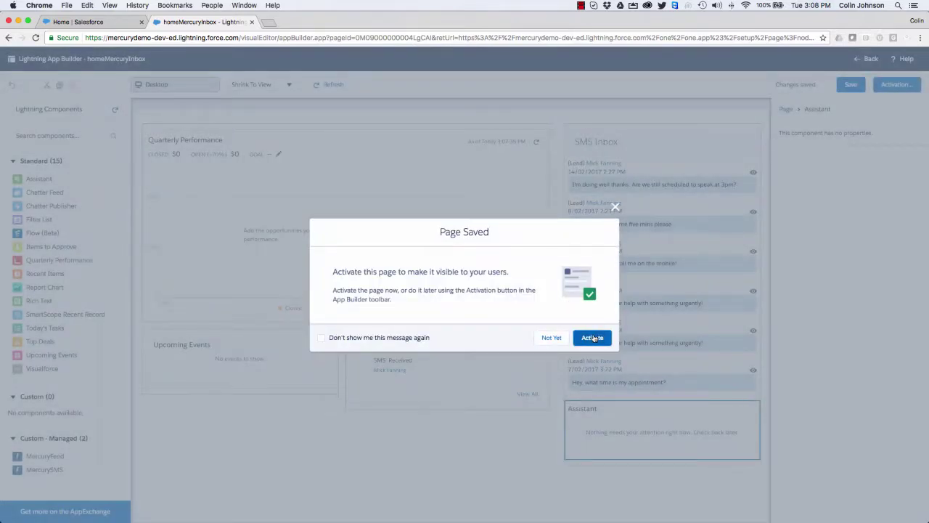
pyautogui.click(592, 337)
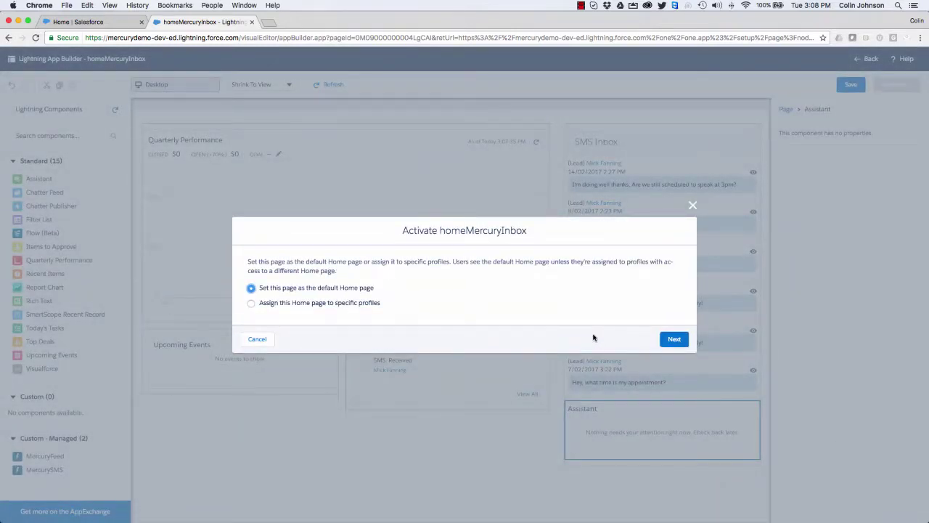
pyautogui.click(675, 343)
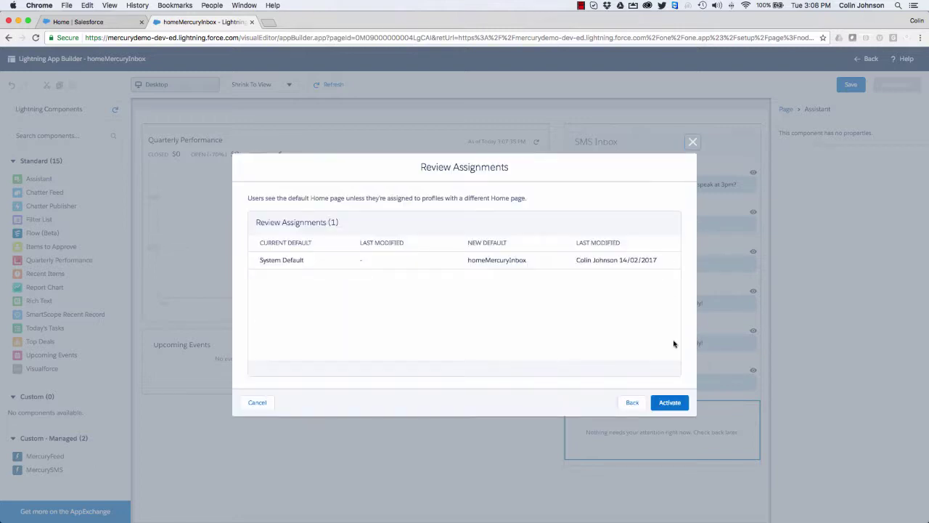
pyautogui.click(668, 403)
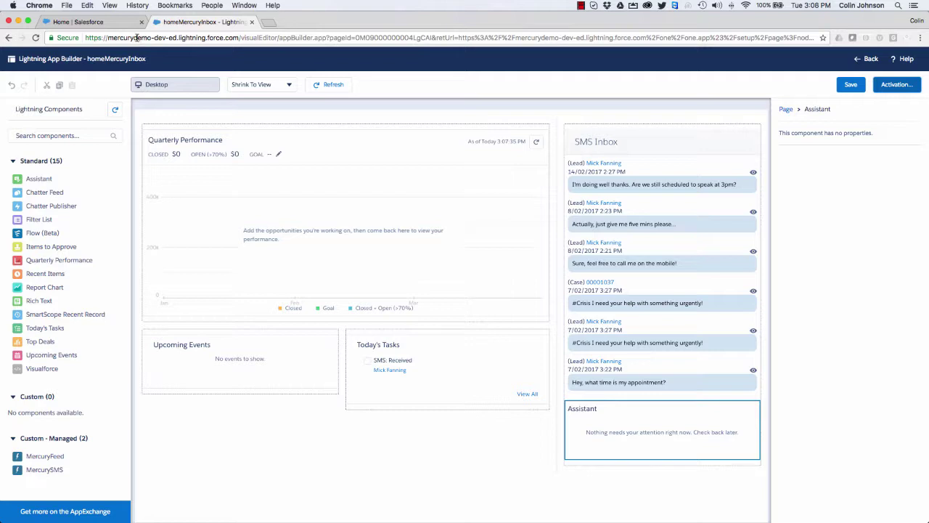
pyautogui.click(75, 22)
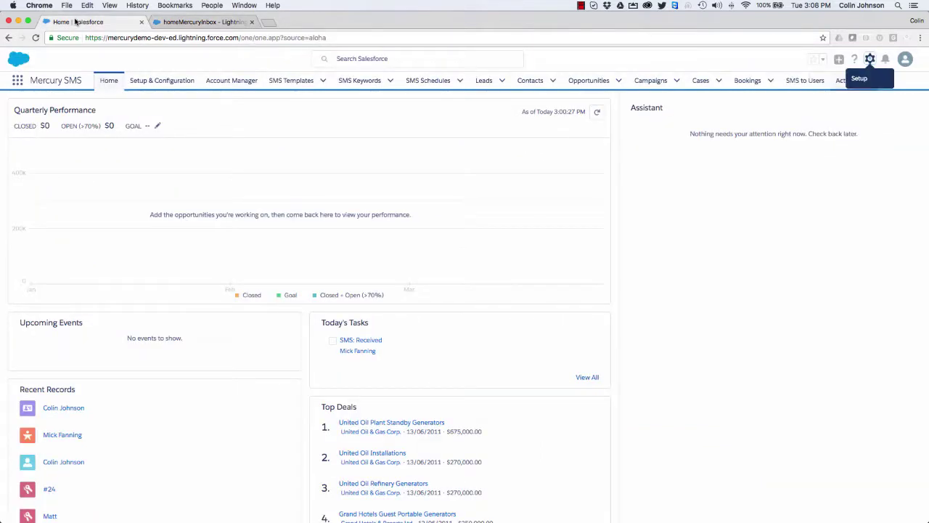
pyautogui.click(35, 37)
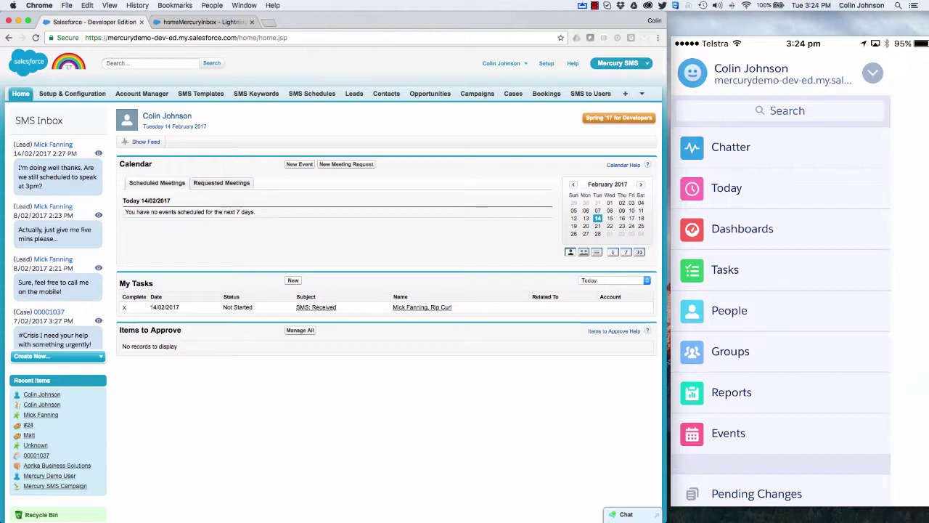
# Add SMS Inbox to the selected navigation menu items in the Salesforce1 Navigation settings
pyautogui.click(546, 64)
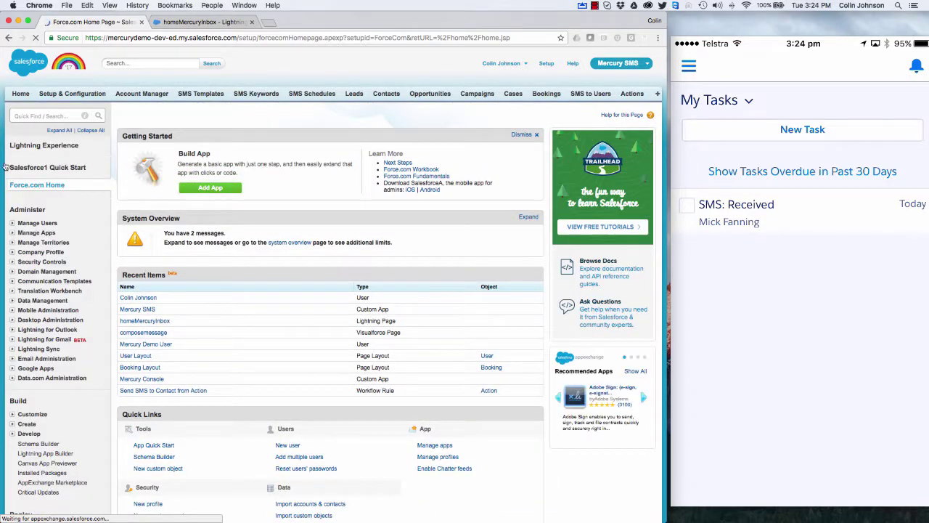
pyautogui.click(13, 310)
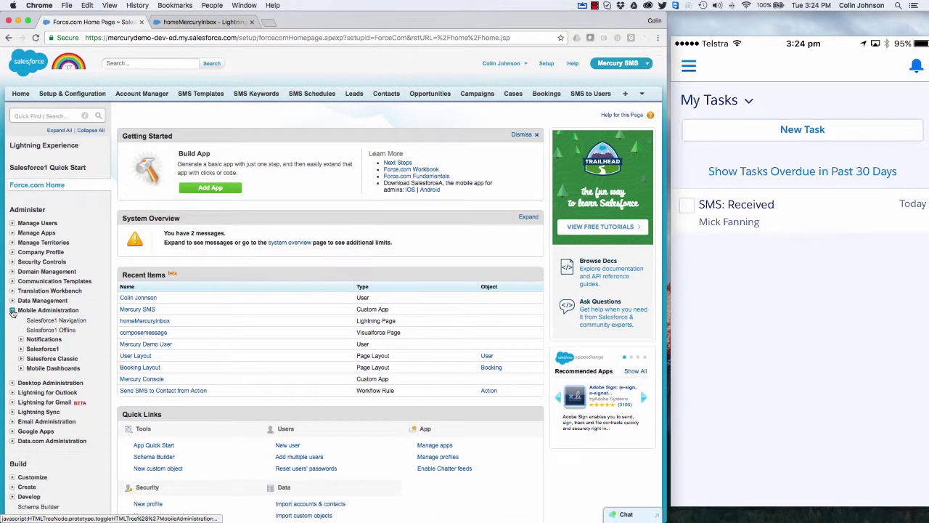
pyautogui.click(46, 321)
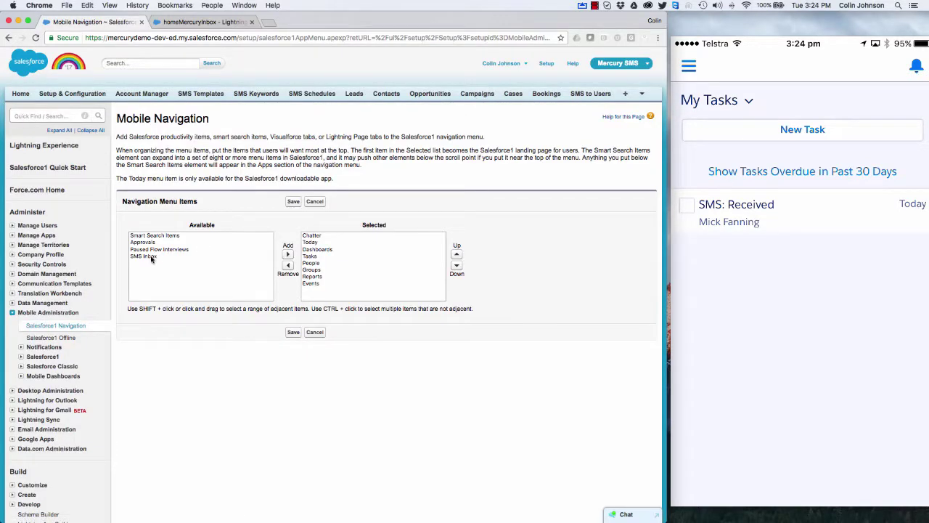
pyautogui.click(148, 257)
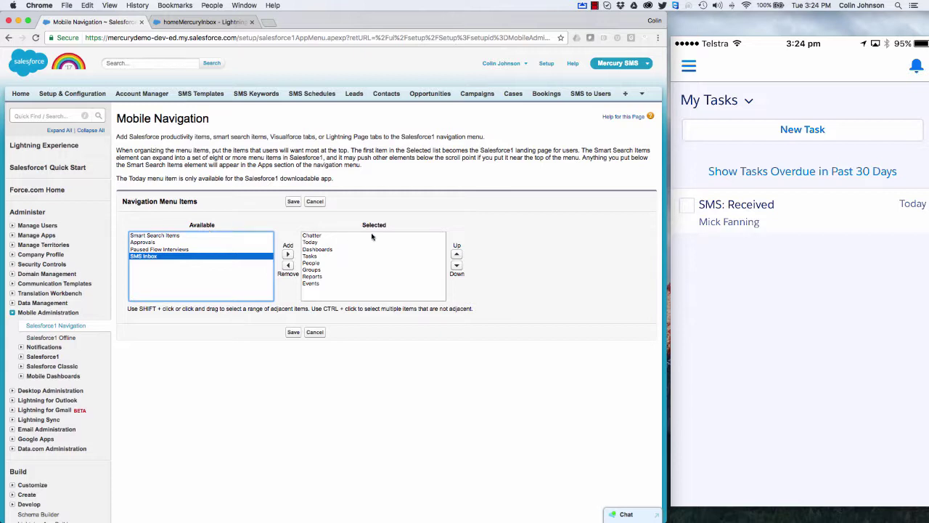
pyautogui.click(288, 254)
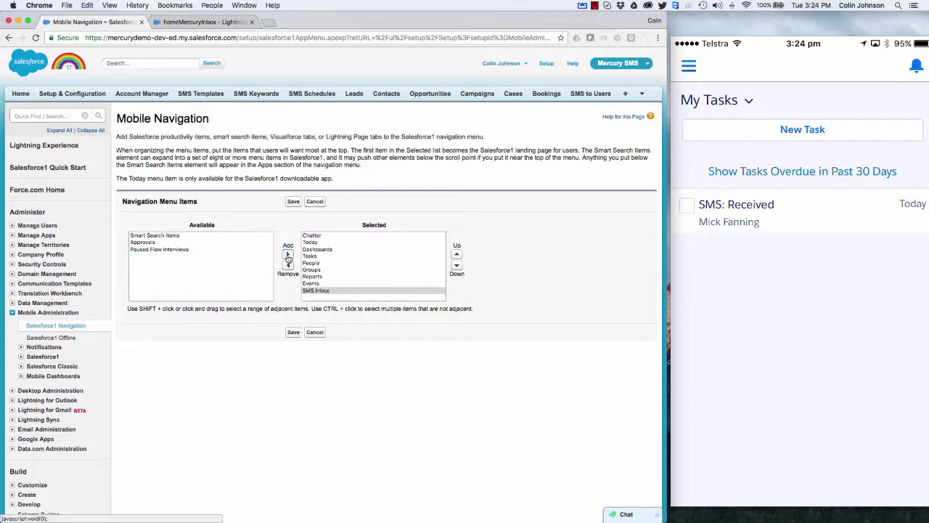
# Move SMS Inbox up toward the beginning of the selected mobile navigation items and save
pyautogui.click(457, 255)
pyautogui.click(456, 254)
pyautogui.click(457, 254)
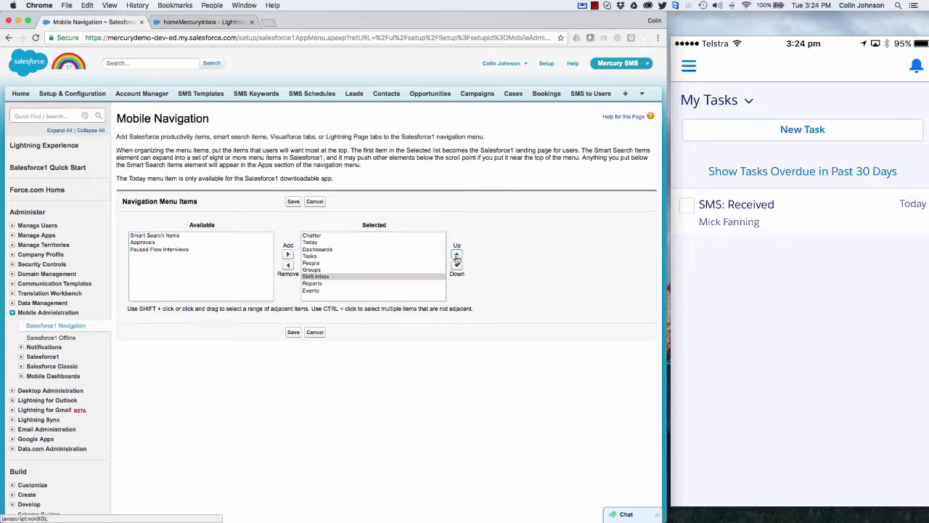
pyautogui.click(456, 254)
pyautogui.click(457, 255)
pyautogui.click(457, 255)
pyautogui.click(457, 255)
pyautogui.click(293, 332)
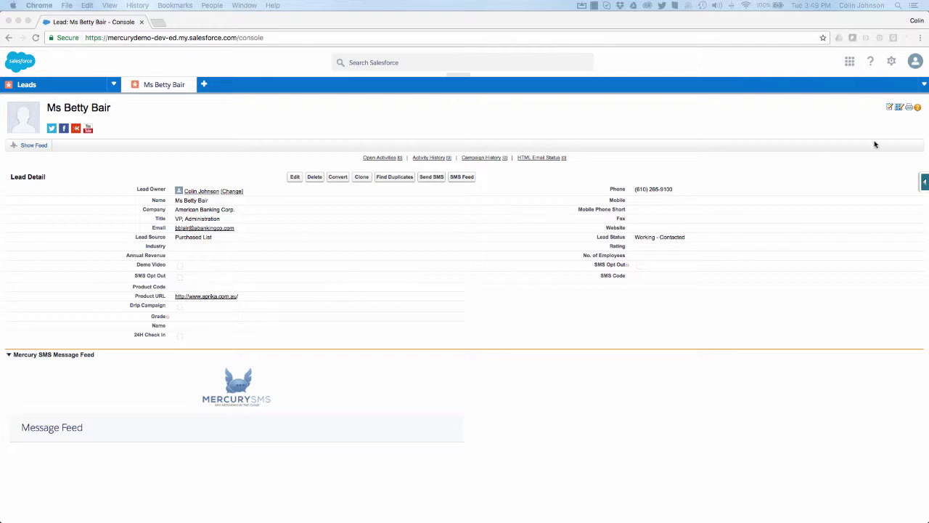
# Open the Custom Console Components page from the Console customization settings in Setup
pyautogui.click(891, 64)
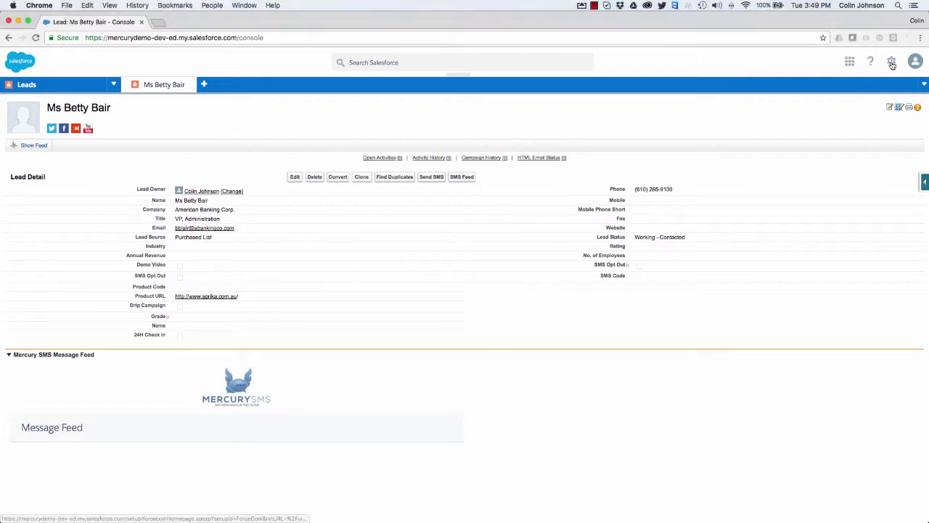
pyautogui.click(891, 64)
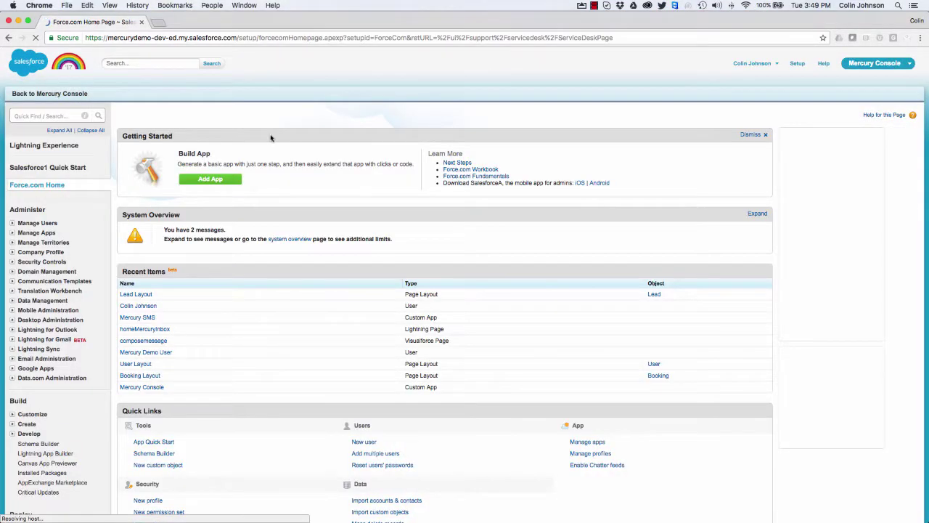
pyautogui.click(11, 415)
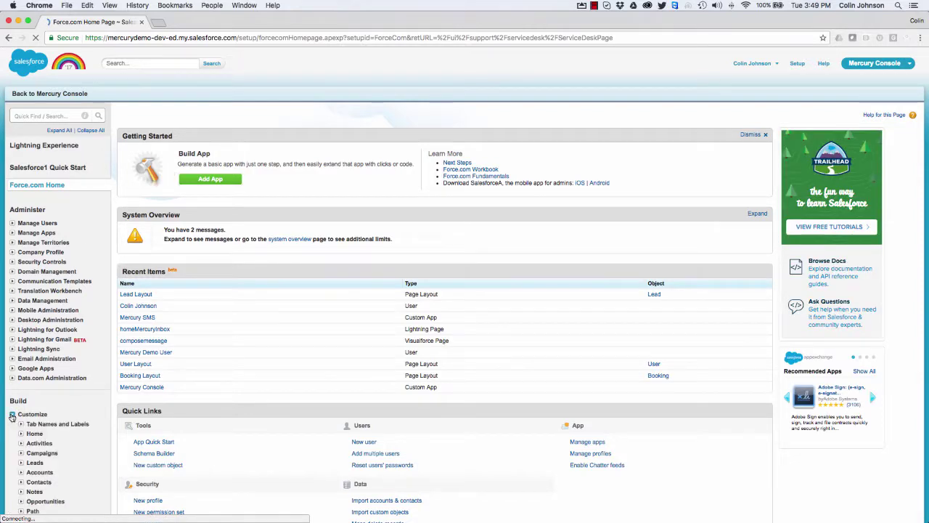
pyautogui.scroll(-5, 11, 416)
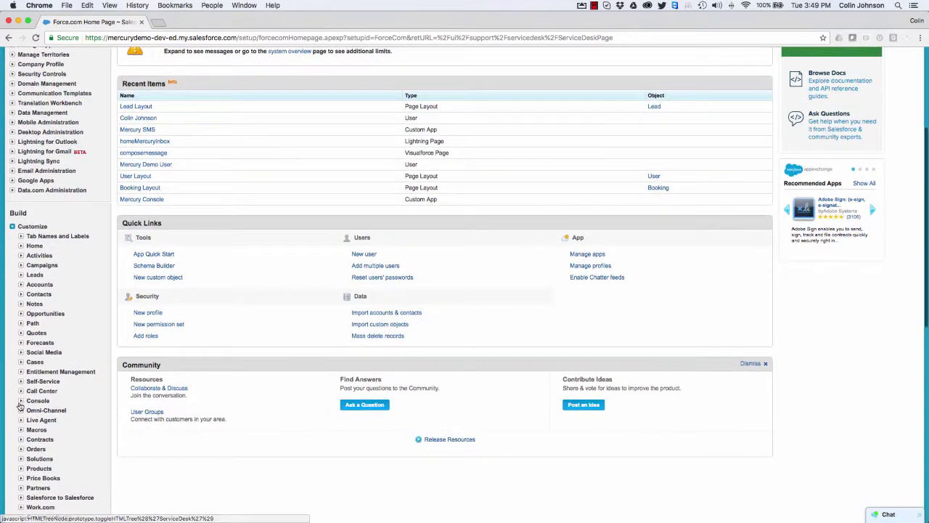
pyautogui.click(21, 402)
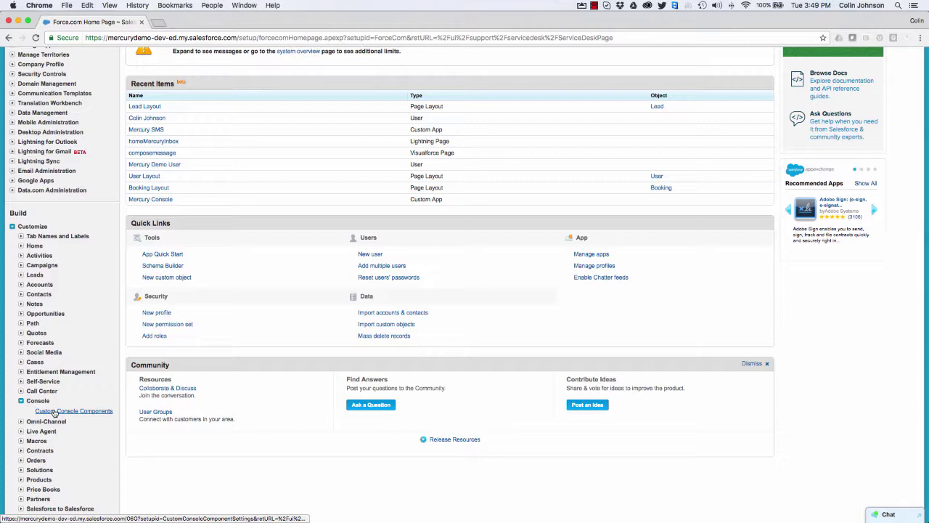
pyautogui.click(54, 411)
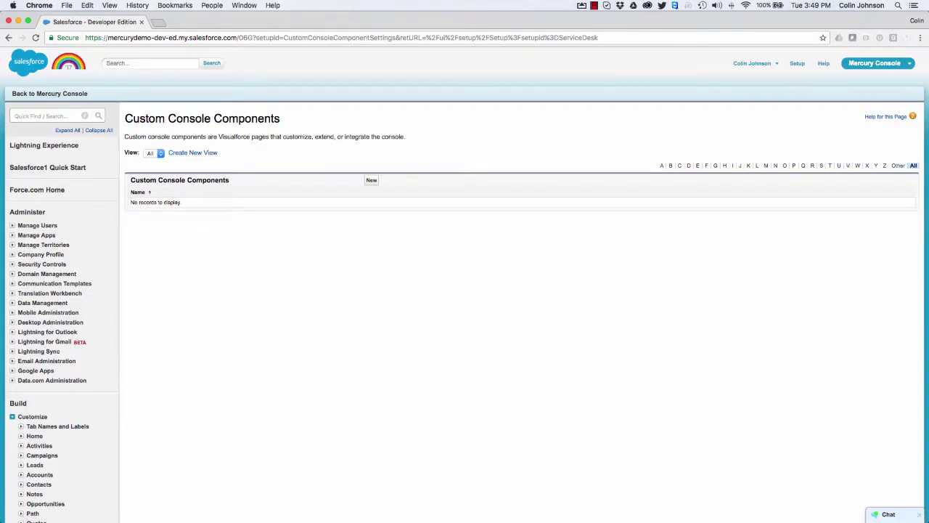
# Create a custom console component named Console_SMS_Inbox with the button name SMS Inbox
pyautogui.click(373, 181)
pyautogui.click(284, 197)
pyautogui.write('Console_SMS_')
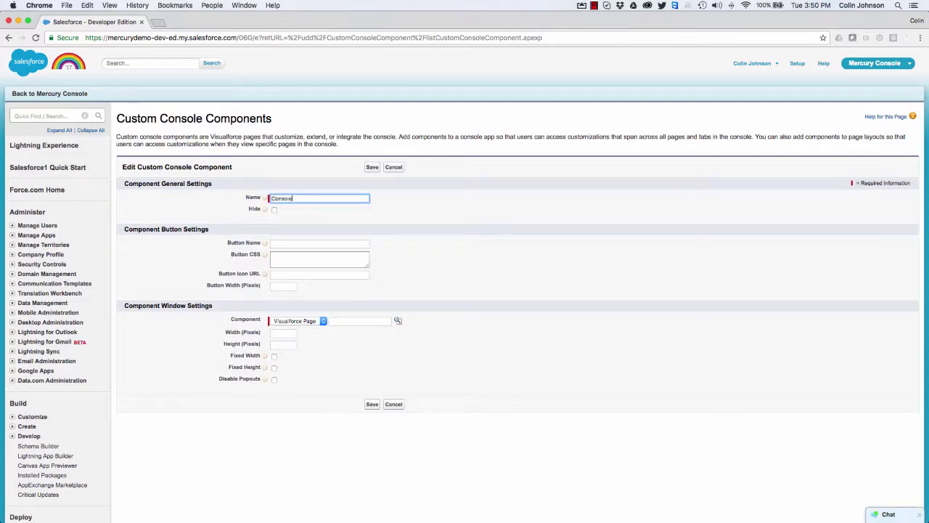
pyautogui.write('Inbox')
pyautogui.click(275, 243)
pyautogui.write('SMS Inbox')
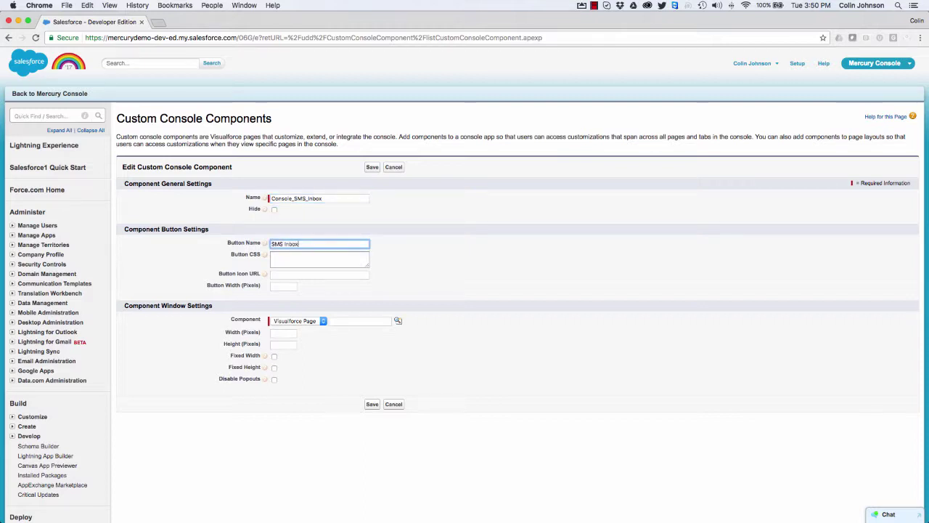
# Look up "sms" among the Visualforce pages and choose smsinbox as the window component
pyautogui.click(339, 321)
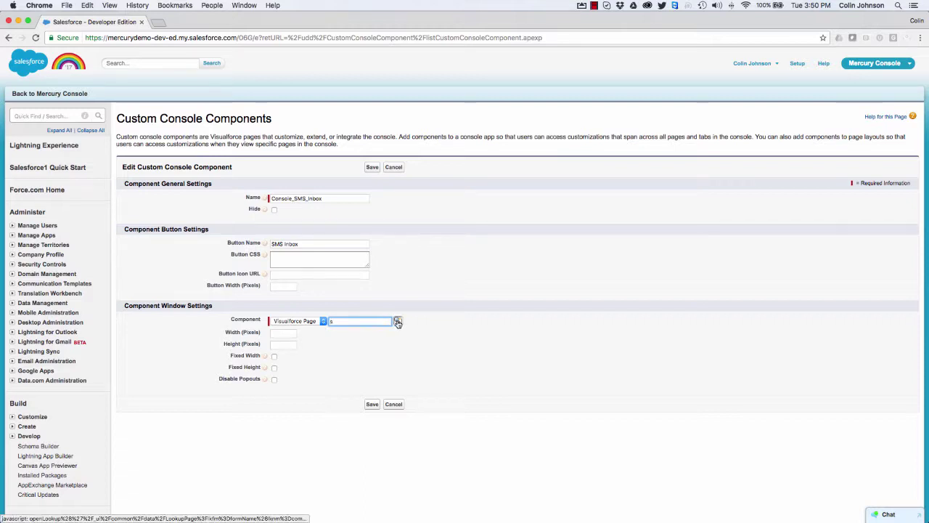
pyautogui.click(398, 321)
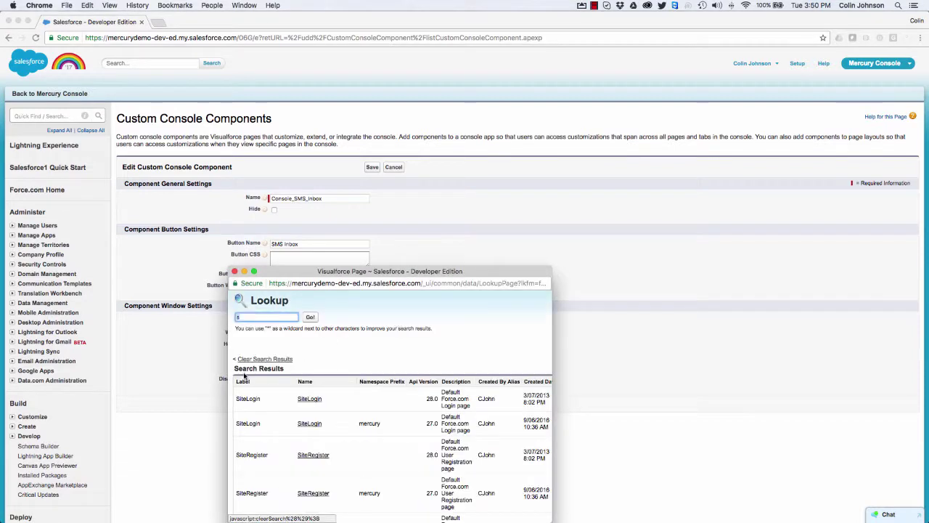
pyautogui.write('sms')
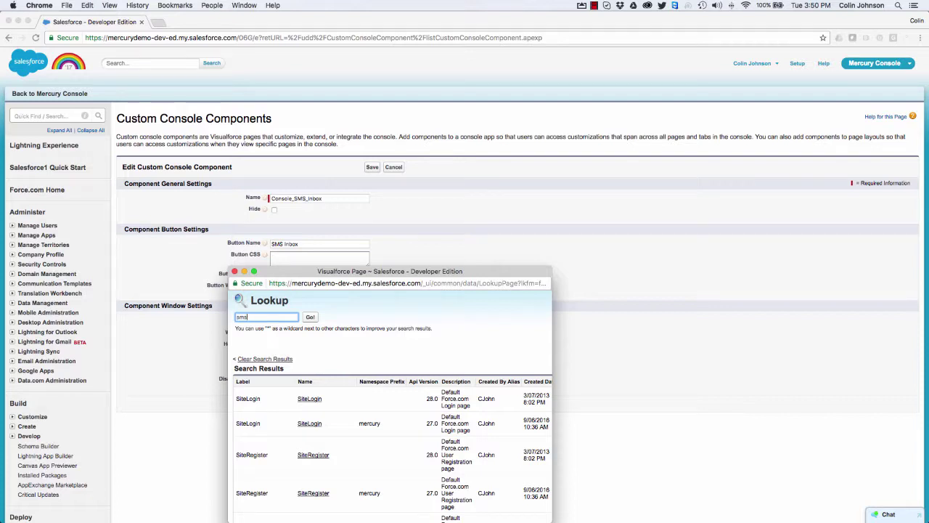
pyautogui.press('Return')
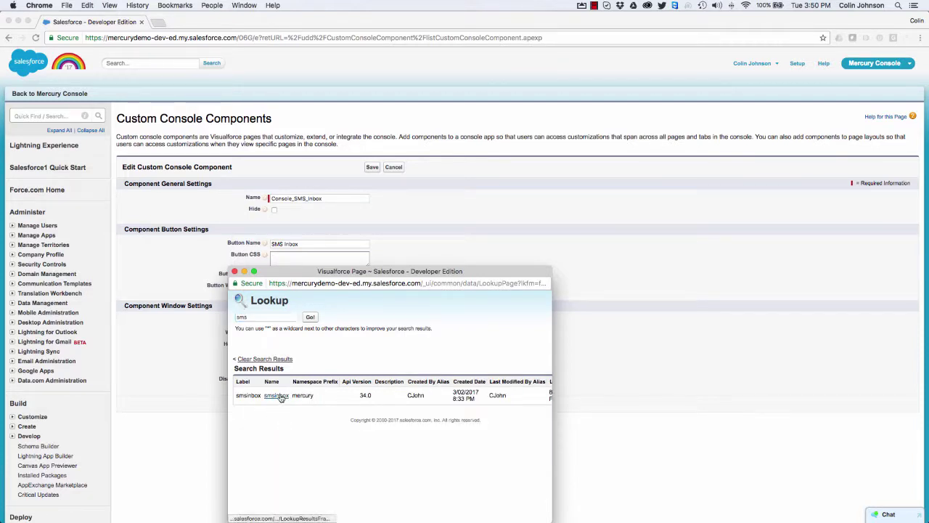
pyautogui.click(280, 397)
# Set the component window to 300 pixels wide and 600 pixels high, enable Fixed Width and Fixed Height, and save
pyautogui.click(284, 334)
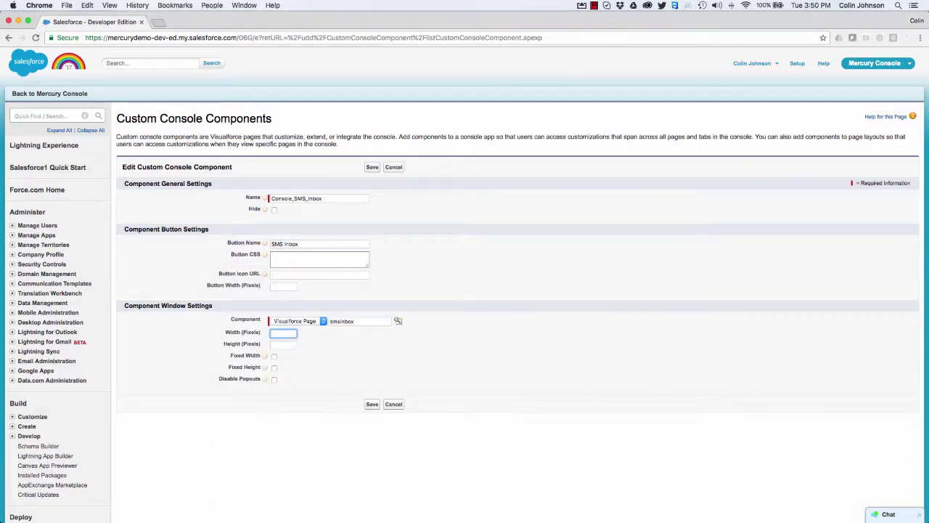
pyautogui.write('300')
pyautogui.press('Tab')
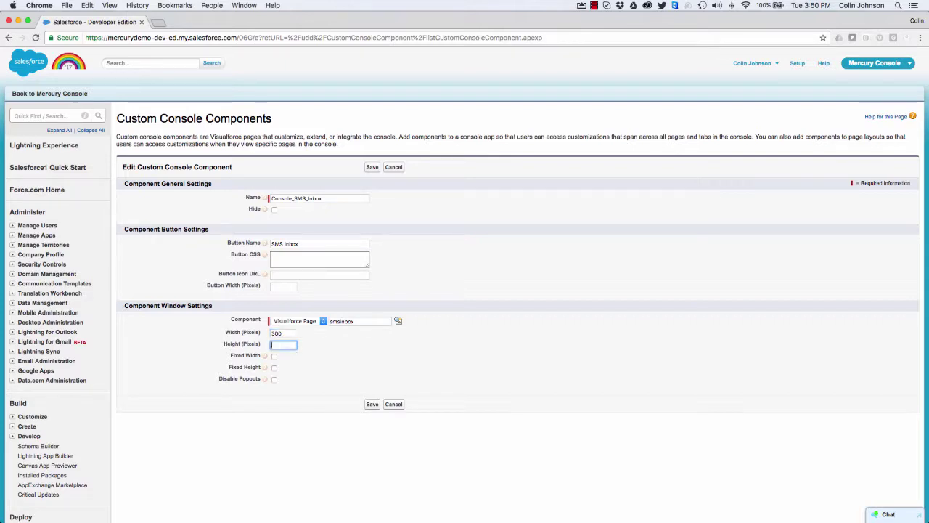
pyautogui.write('600')
pyautogui.click(273, 356)
pyautogui.click(274, 367)
pyautogui.click(371, 404)
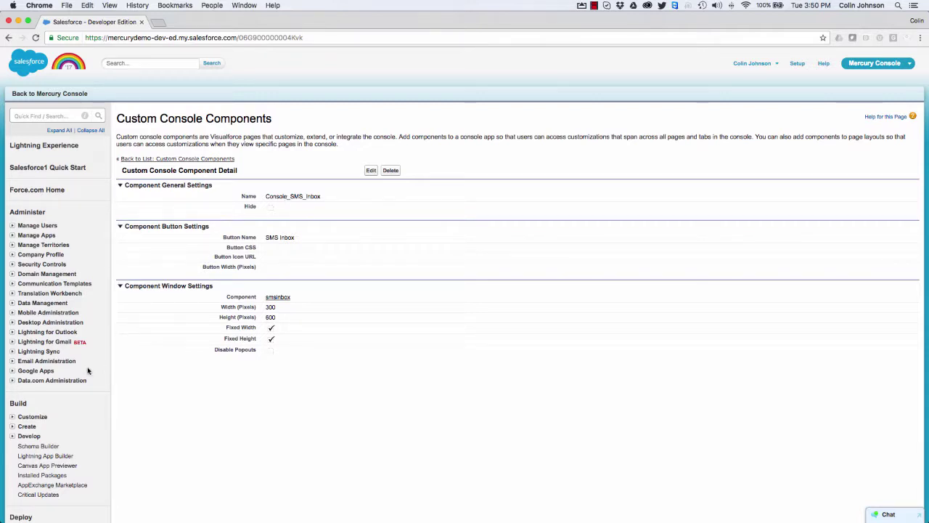
# Edit the Mercury Console app to add Console_SMS_Inbox to its selected console components, and save
pyautogui.click(12, 427)
pyautogui.click(33, 437)
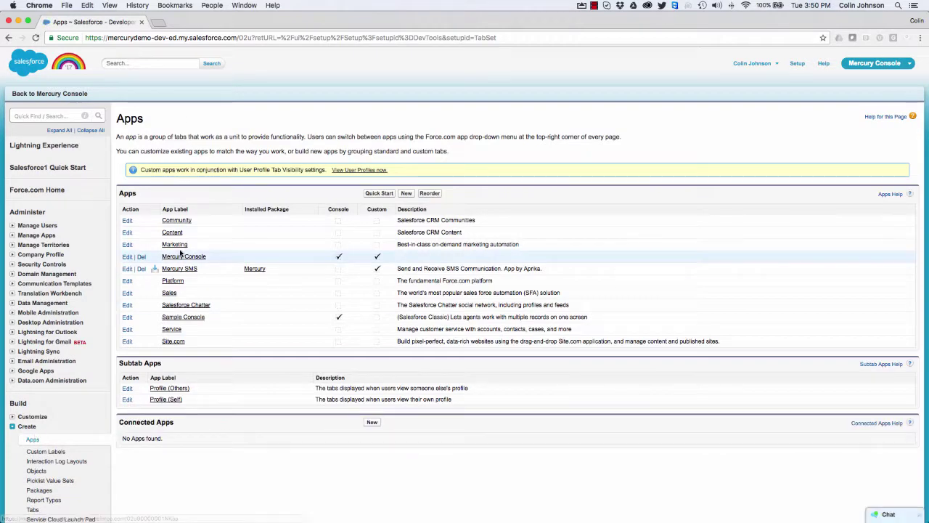
pyautogui.click(126, 258)
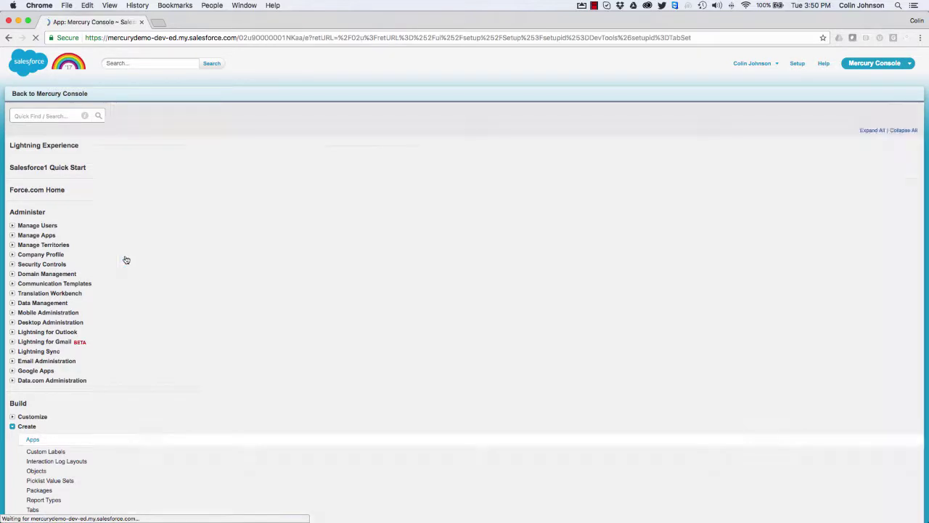
pyautogui.scroll(-10, 185, 307)
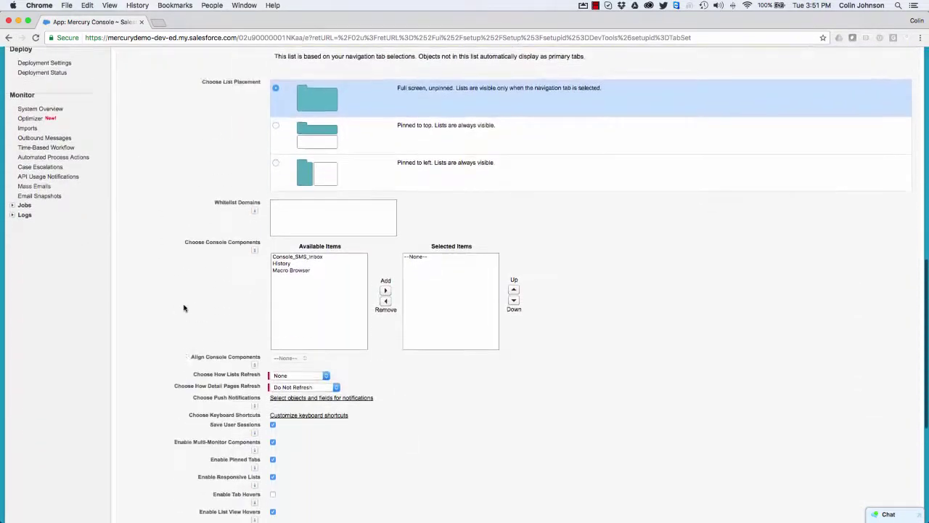
pyautogui.click(294, 199)
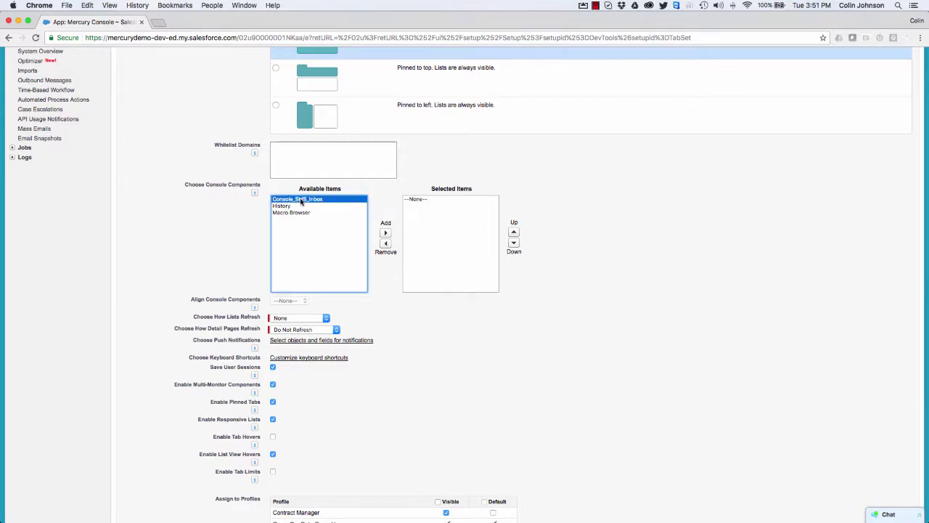
pyautogui.click(386, 234)
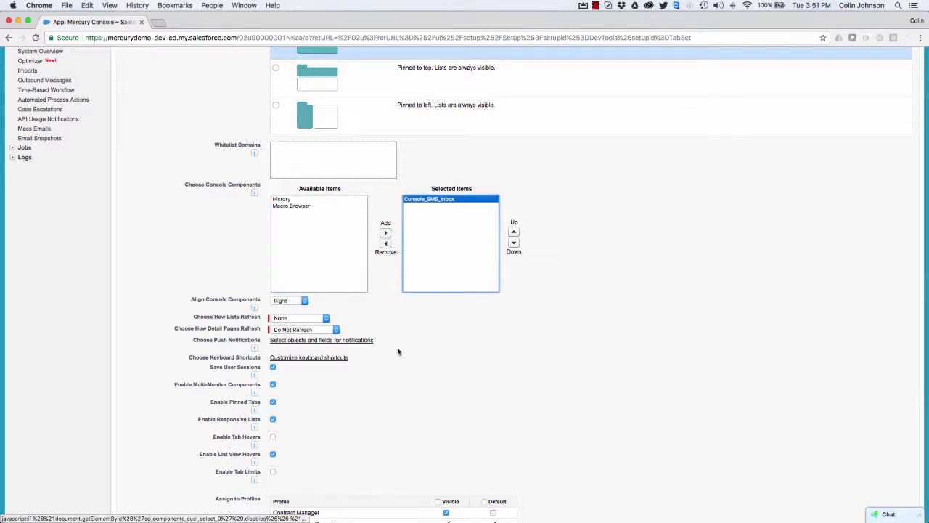
pyautogui.scroll(-5, 448, 400)
pyautogui.click(366, 474)
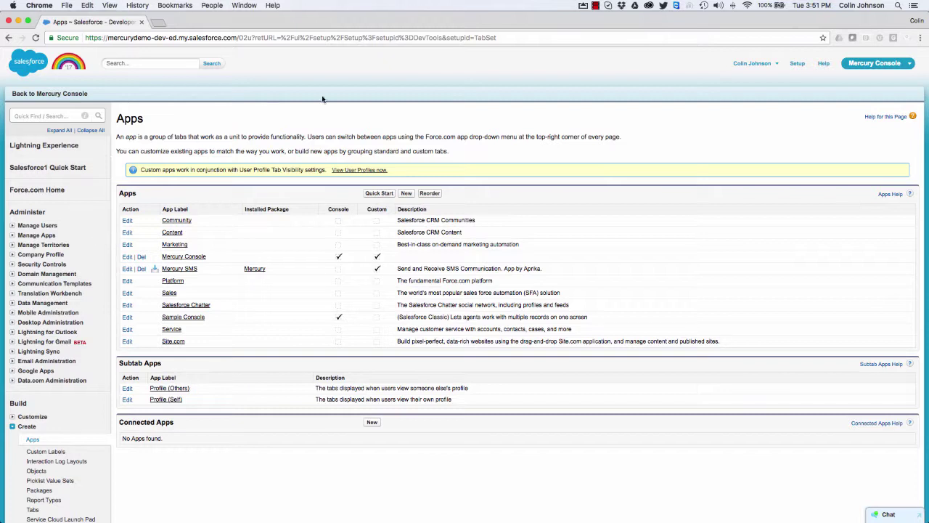
# Back in the Mercury Console, open the lead from the newest SMS Inbox message and go to its message feed's reply field
pyautogui.click(41, 94)
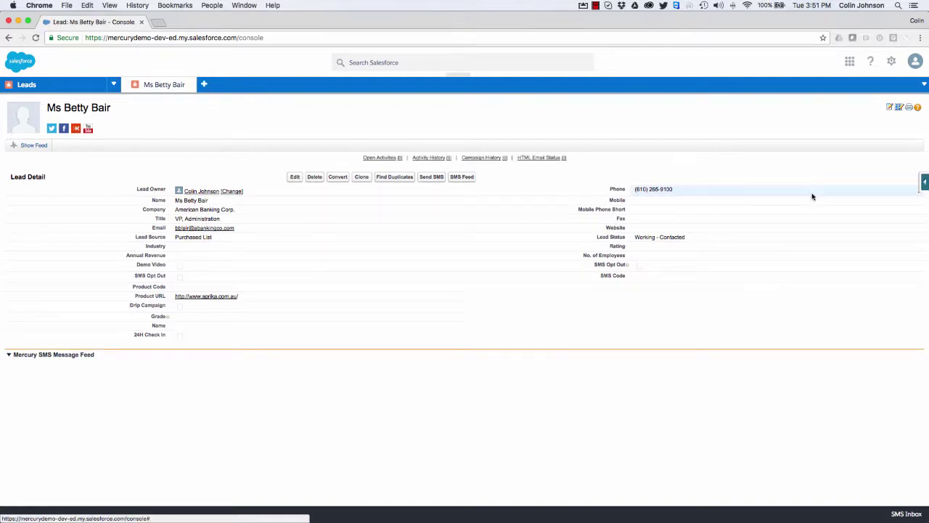
pyautogui.click(908, 514)
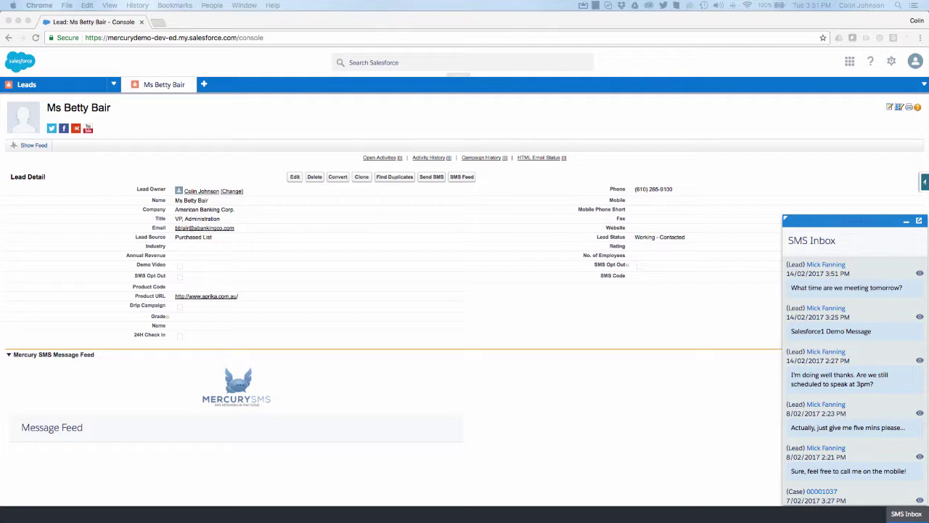
pyautogui.click(825, 265)
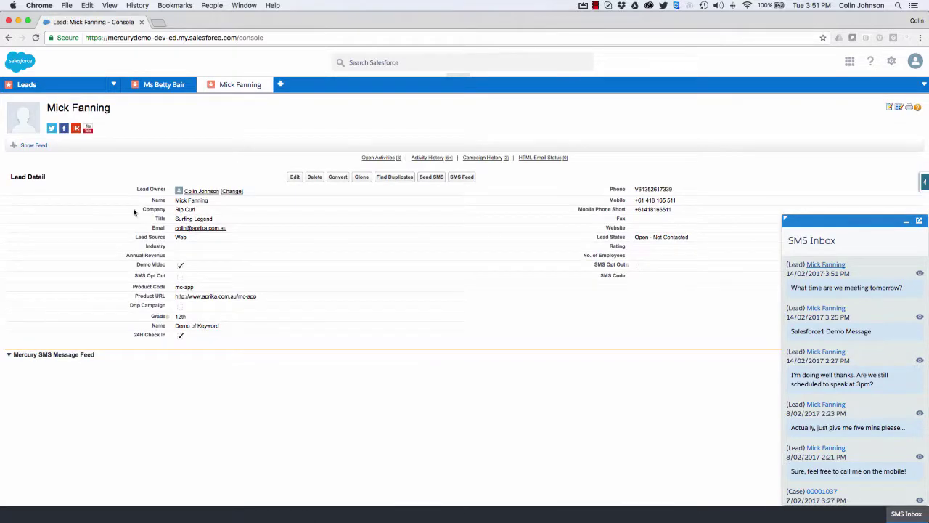
pyautogui.scroll(-5, 138, 258)
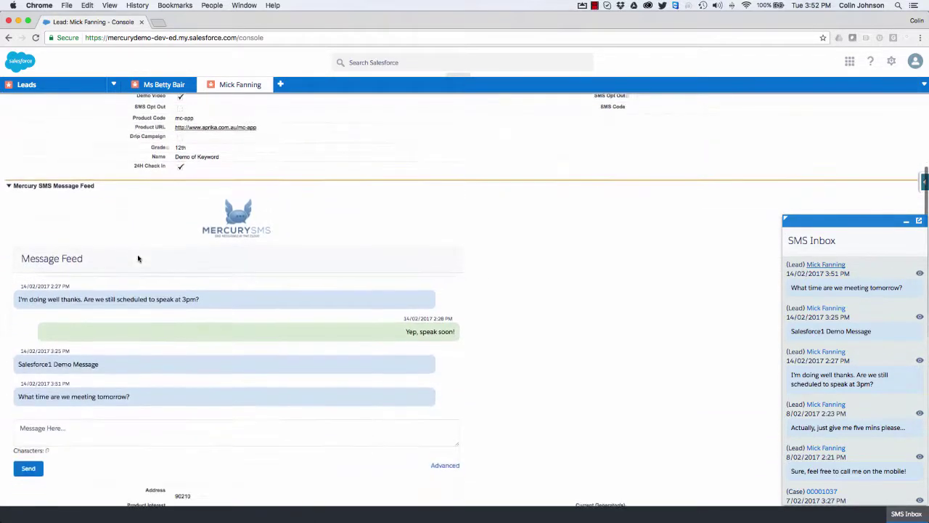
pyautogui.scroll(-1, 138, 259)
pyautogui.click(45, 387)
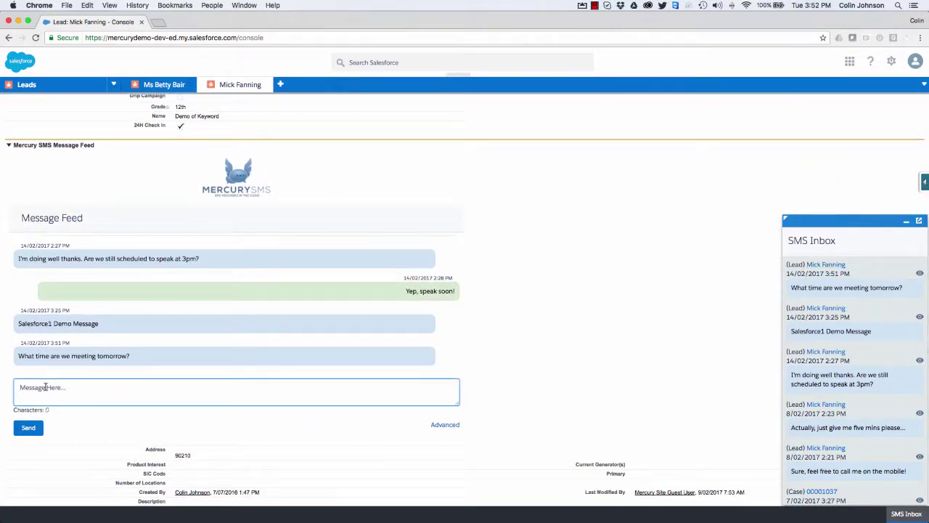
pyautogui.press('super+Tab')
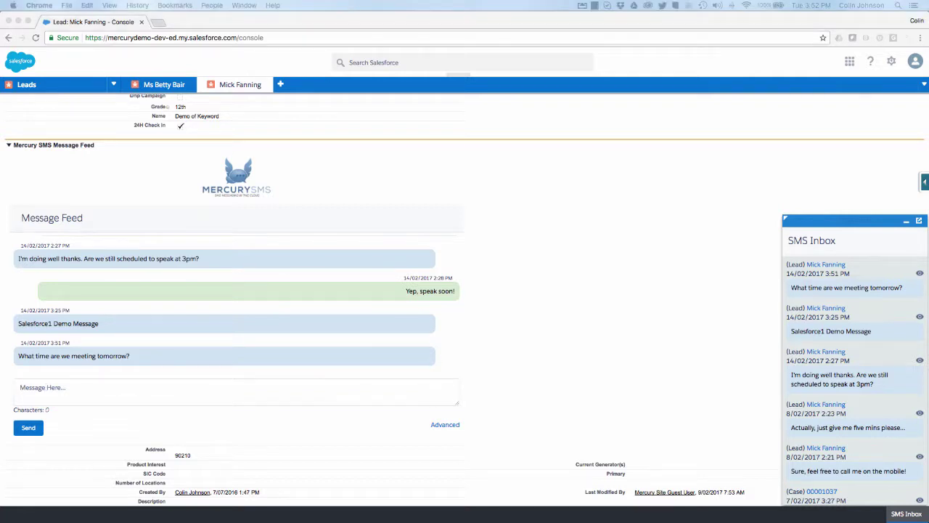